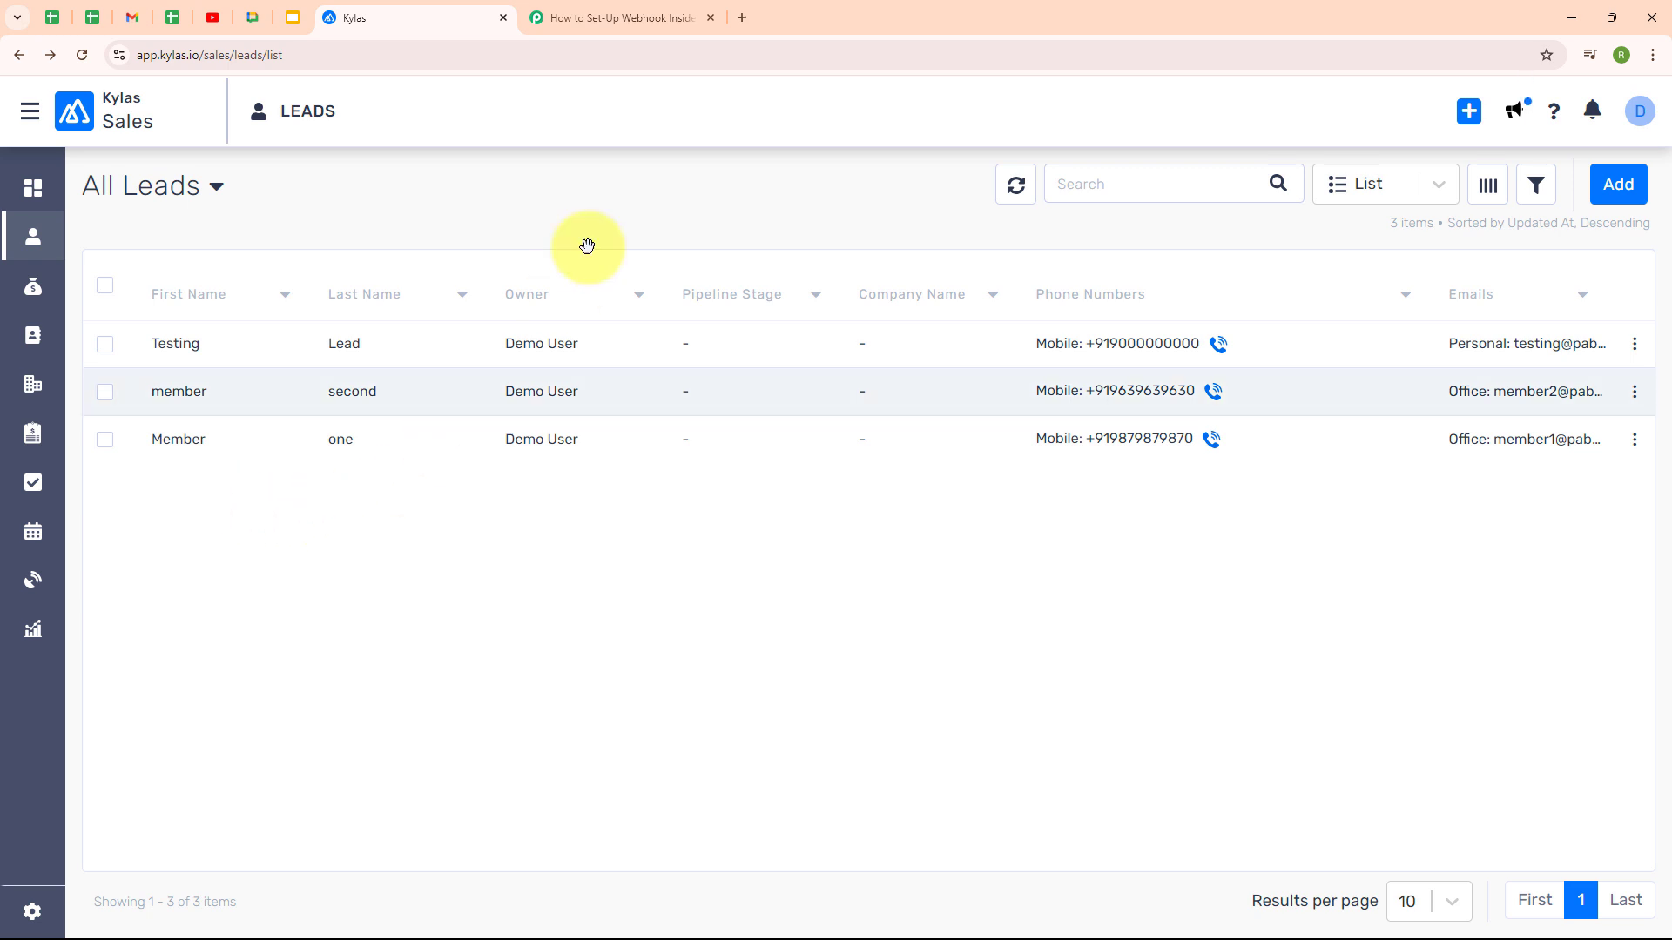
Switch to the Pabbly Connect workflow 'How to Set-Up Webhook Inside Kylas.io ?'
left_click(630, 27)
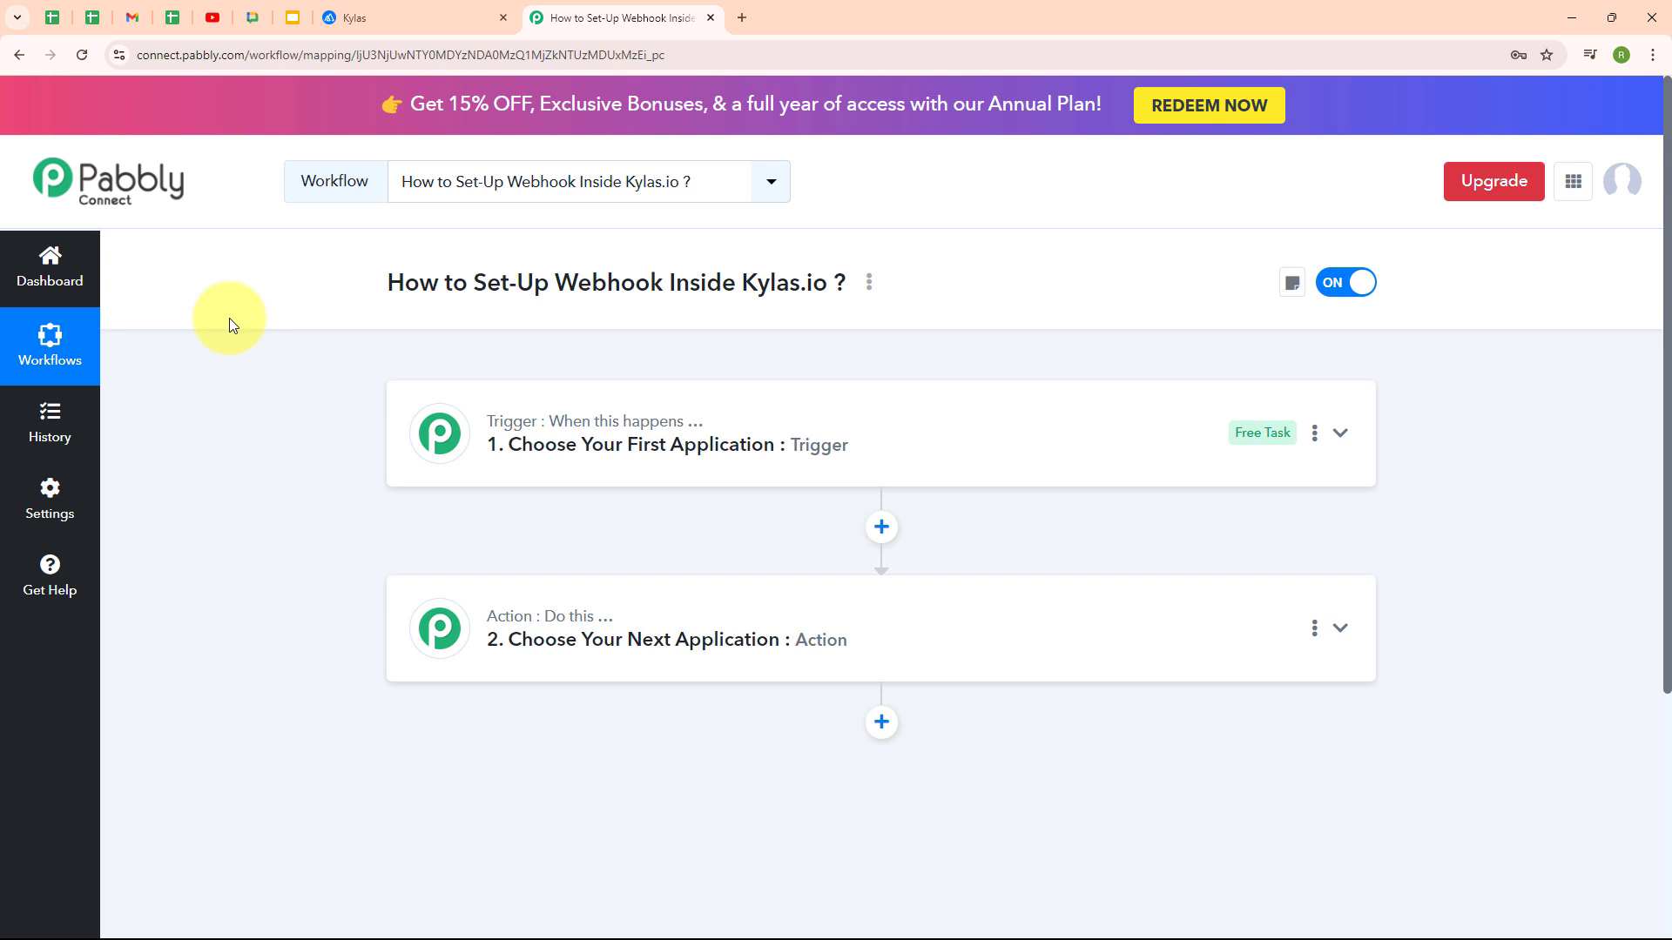
left_click_drag(555, 287, 667, 288)
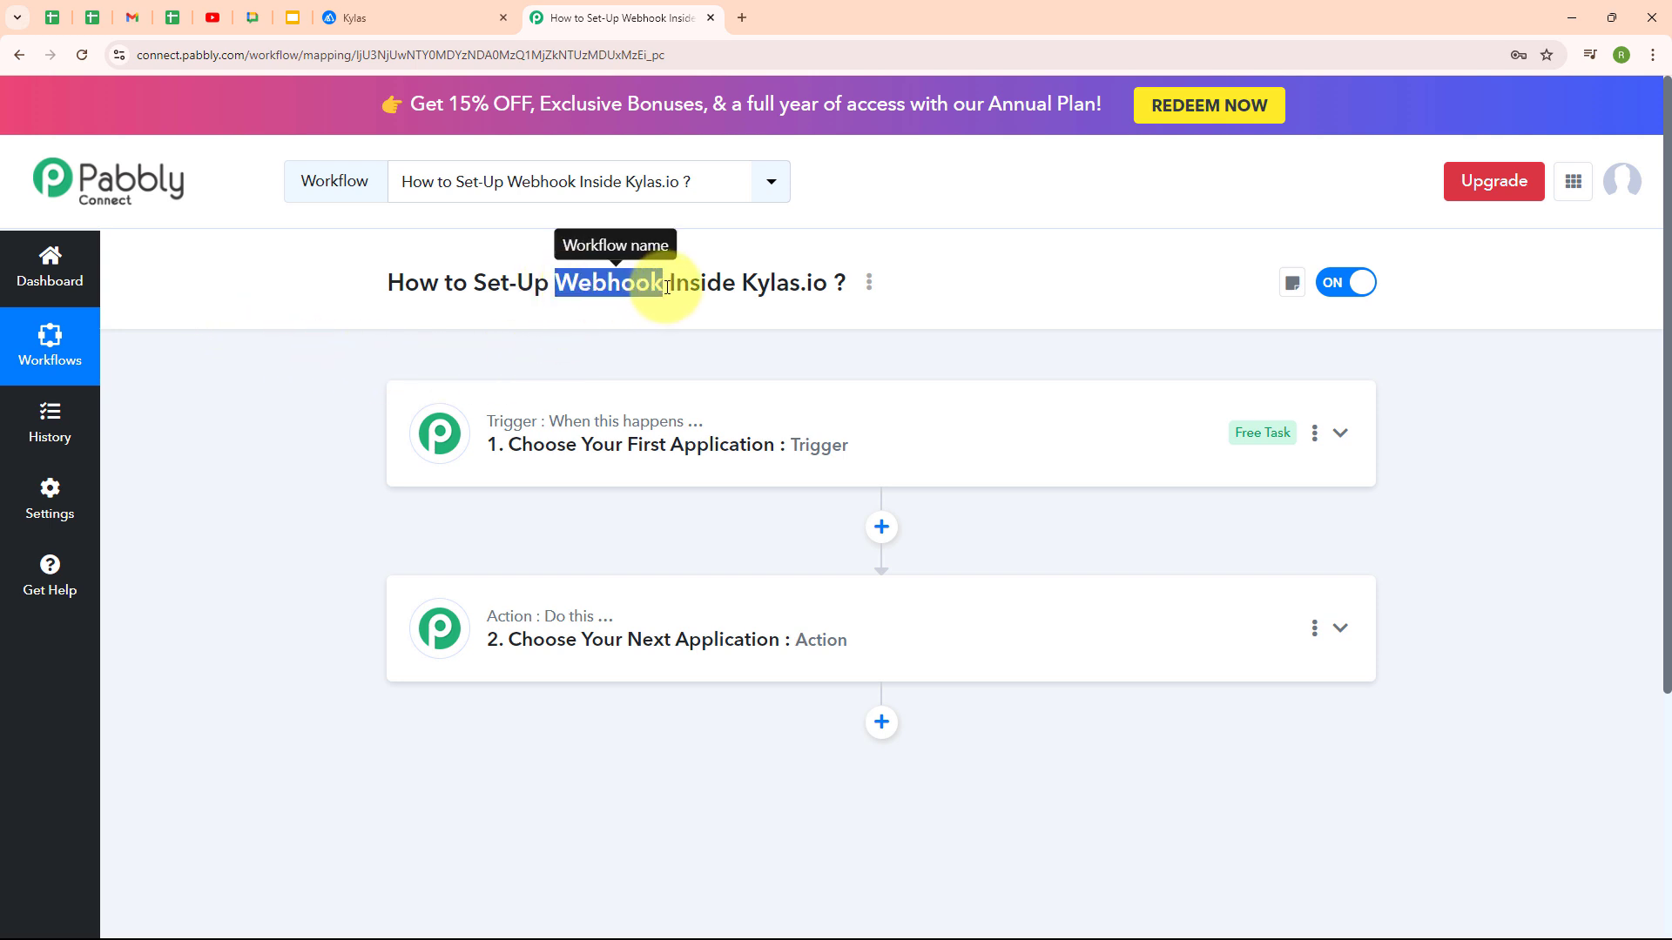
left_click(806, 343)
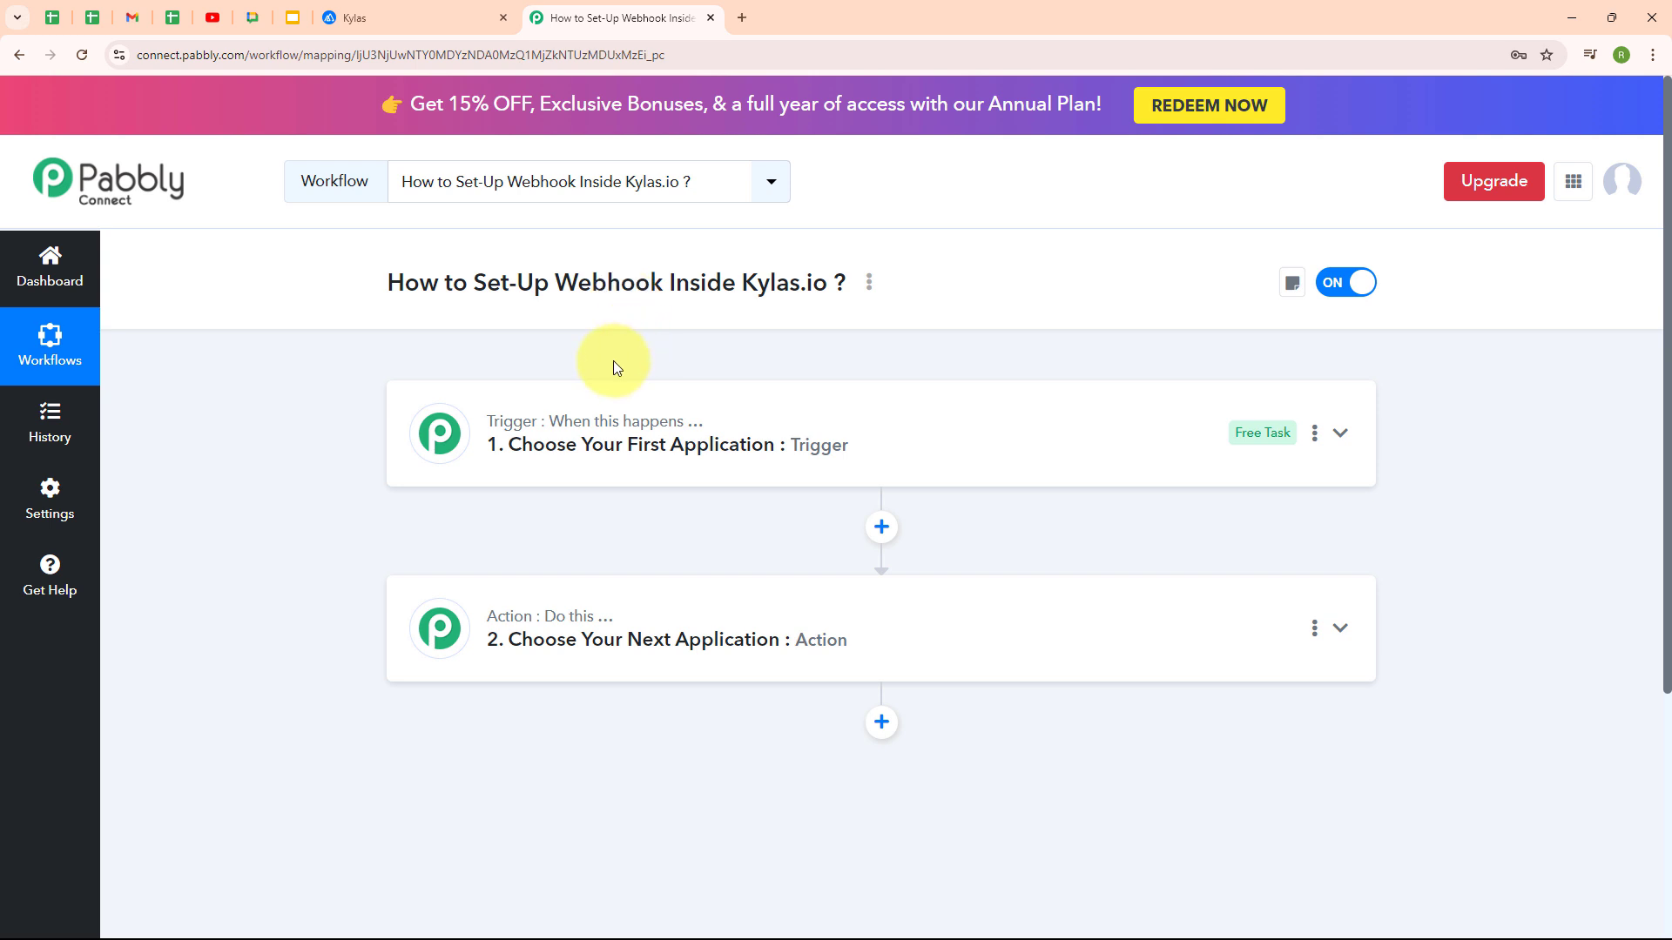
Switch to the Kylas All Leads list with its three existing leads
left_click(404, 11)
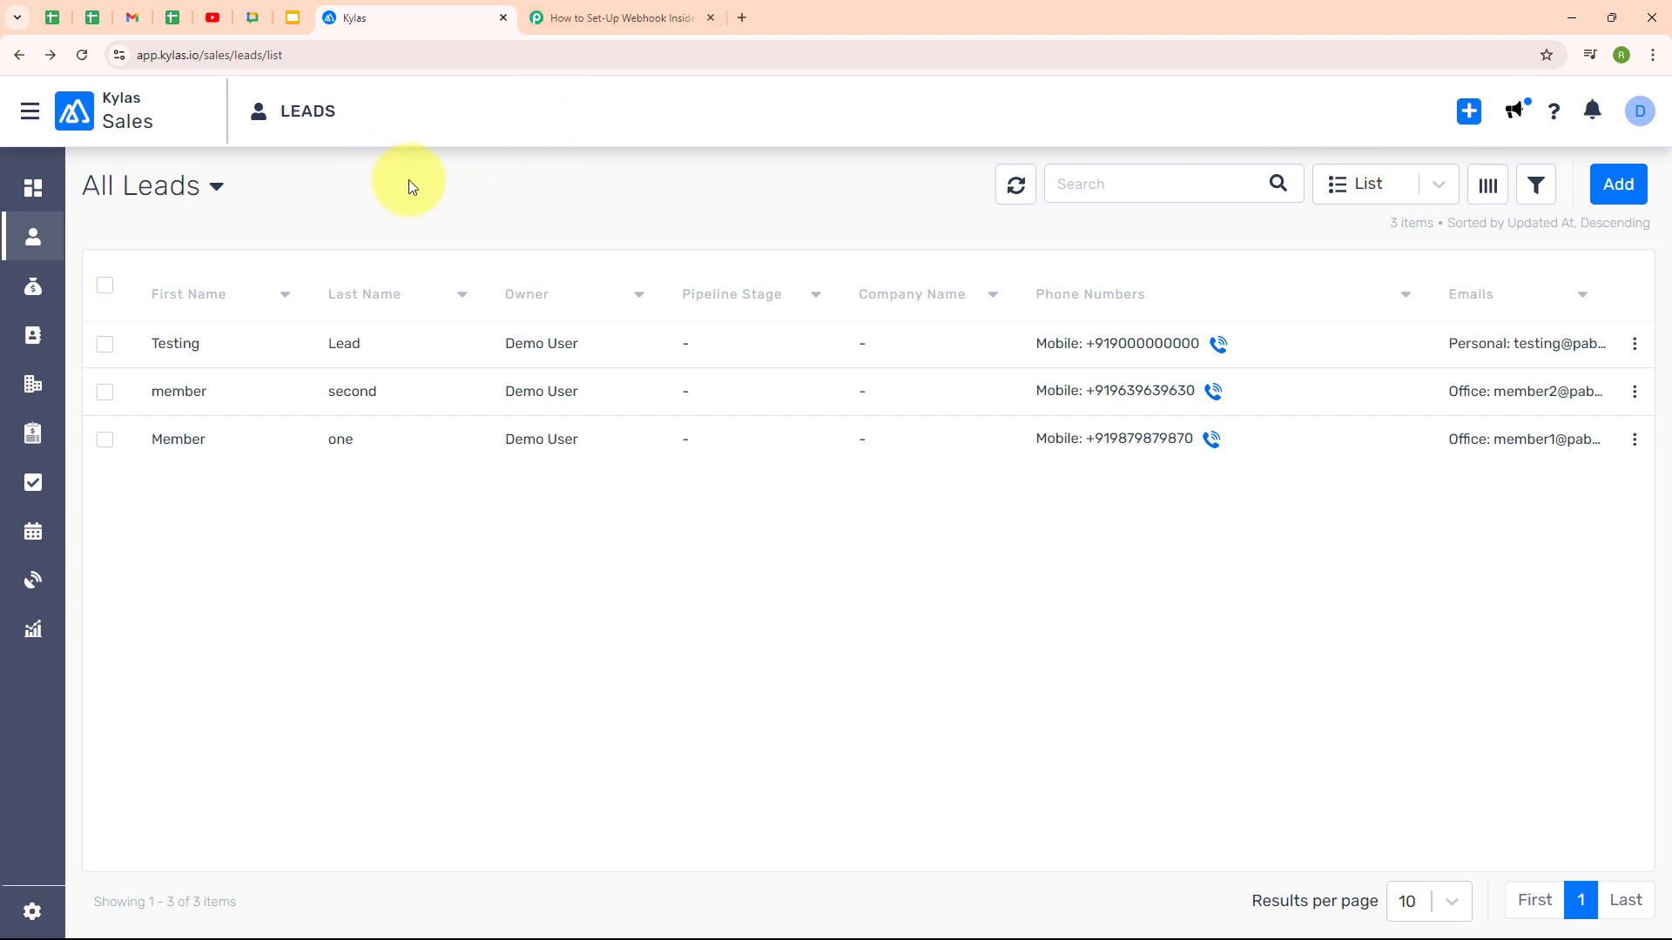
Return to the Pabbly Connect workflow and view its unset trigger and action steps
left_click(638, 17)
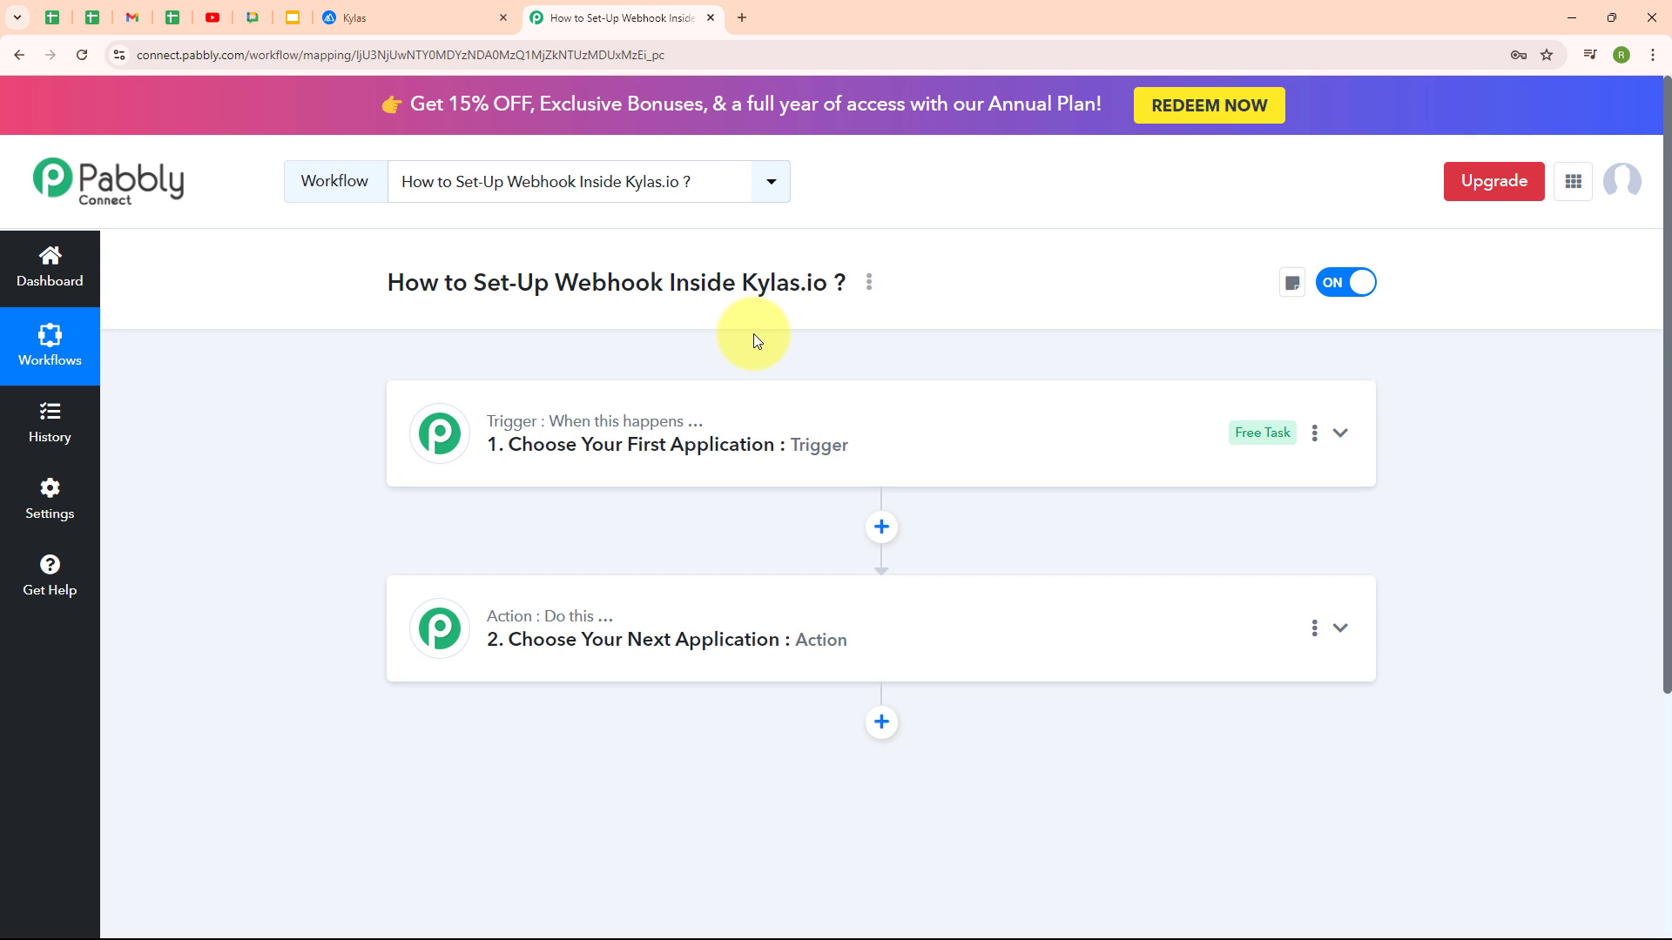
scroll(754, 332, "down", 1)
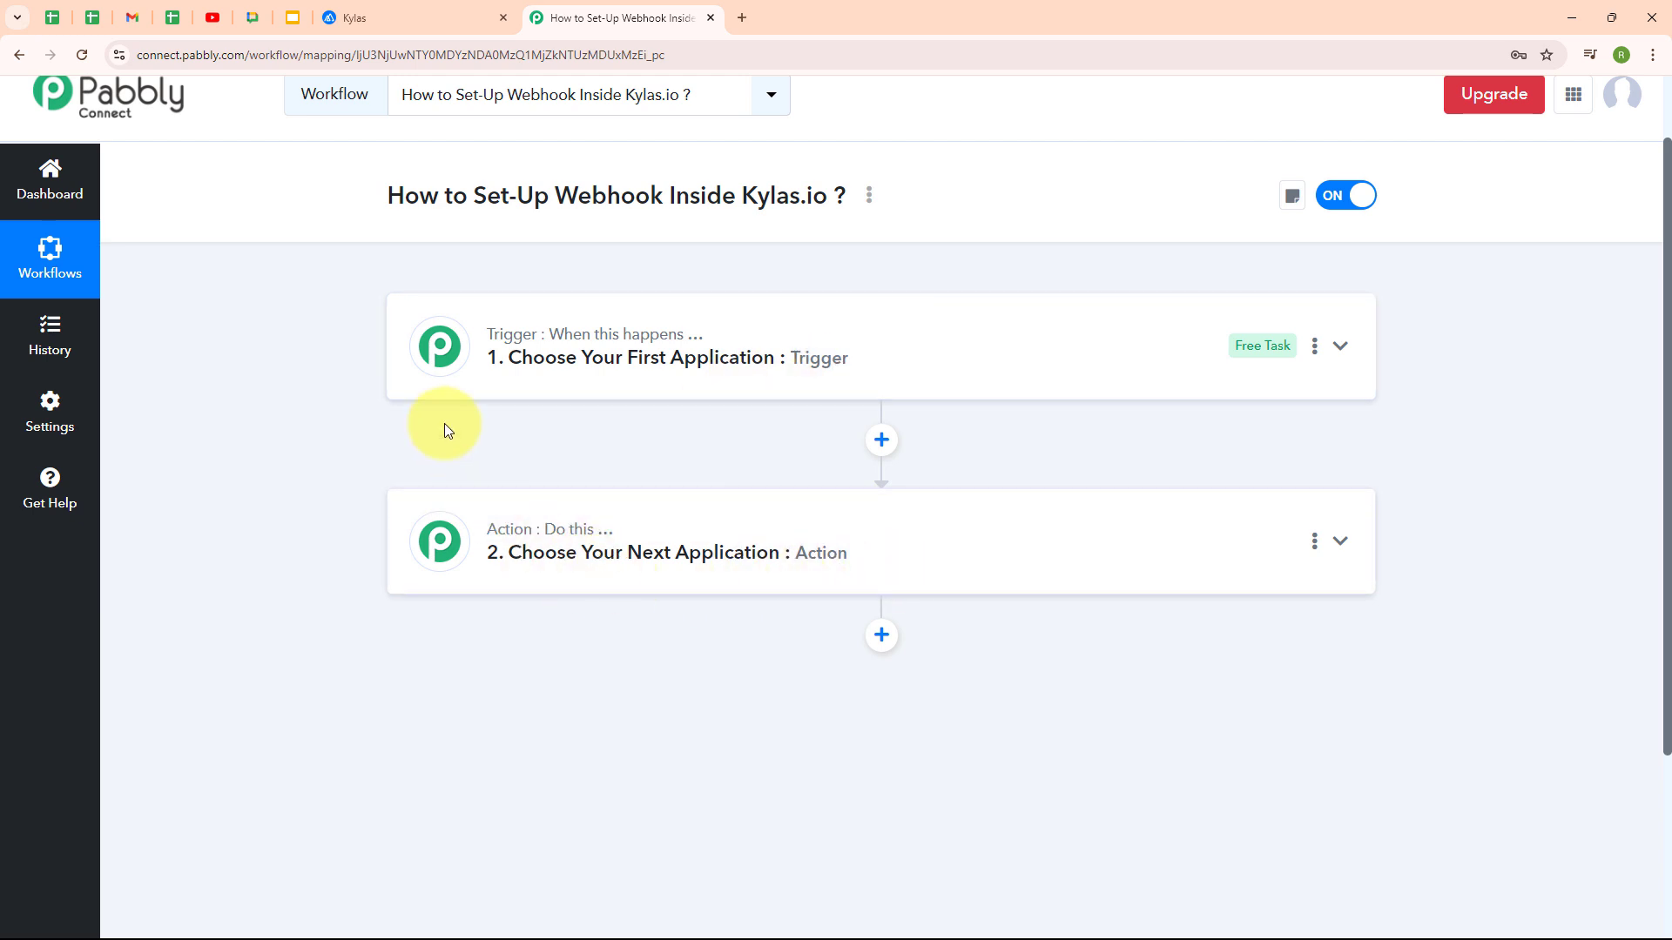
Search 'ky' and set Kylas CRM as the workflow's trigger app
left_click(1172, 363)
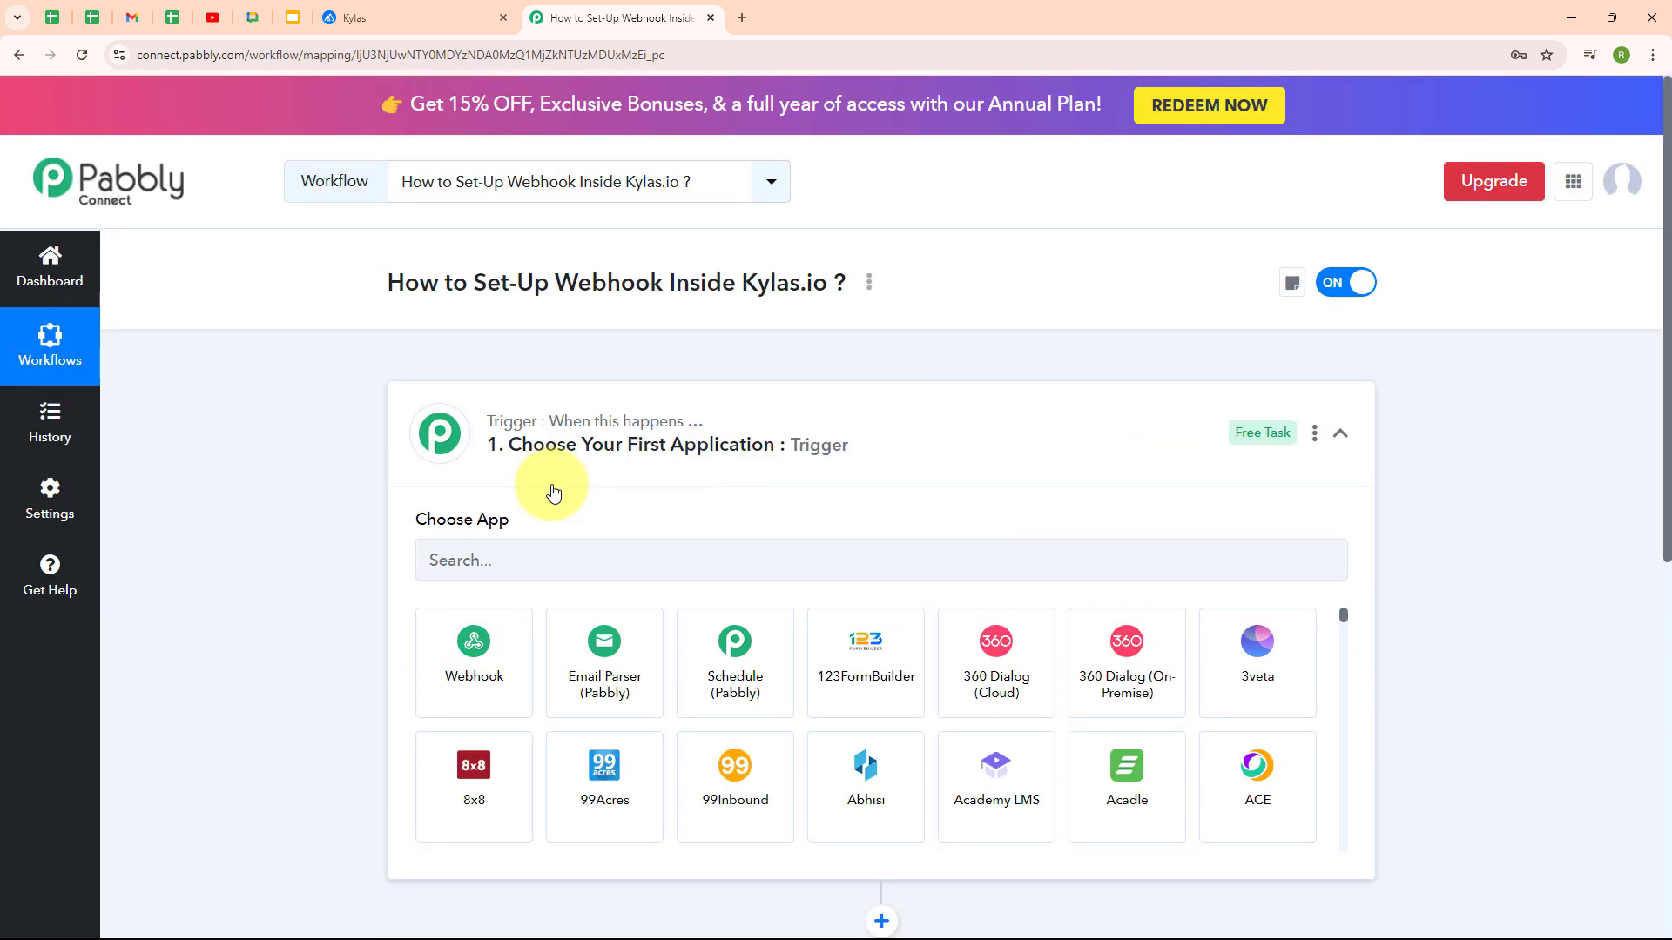
left_click(488, 567)
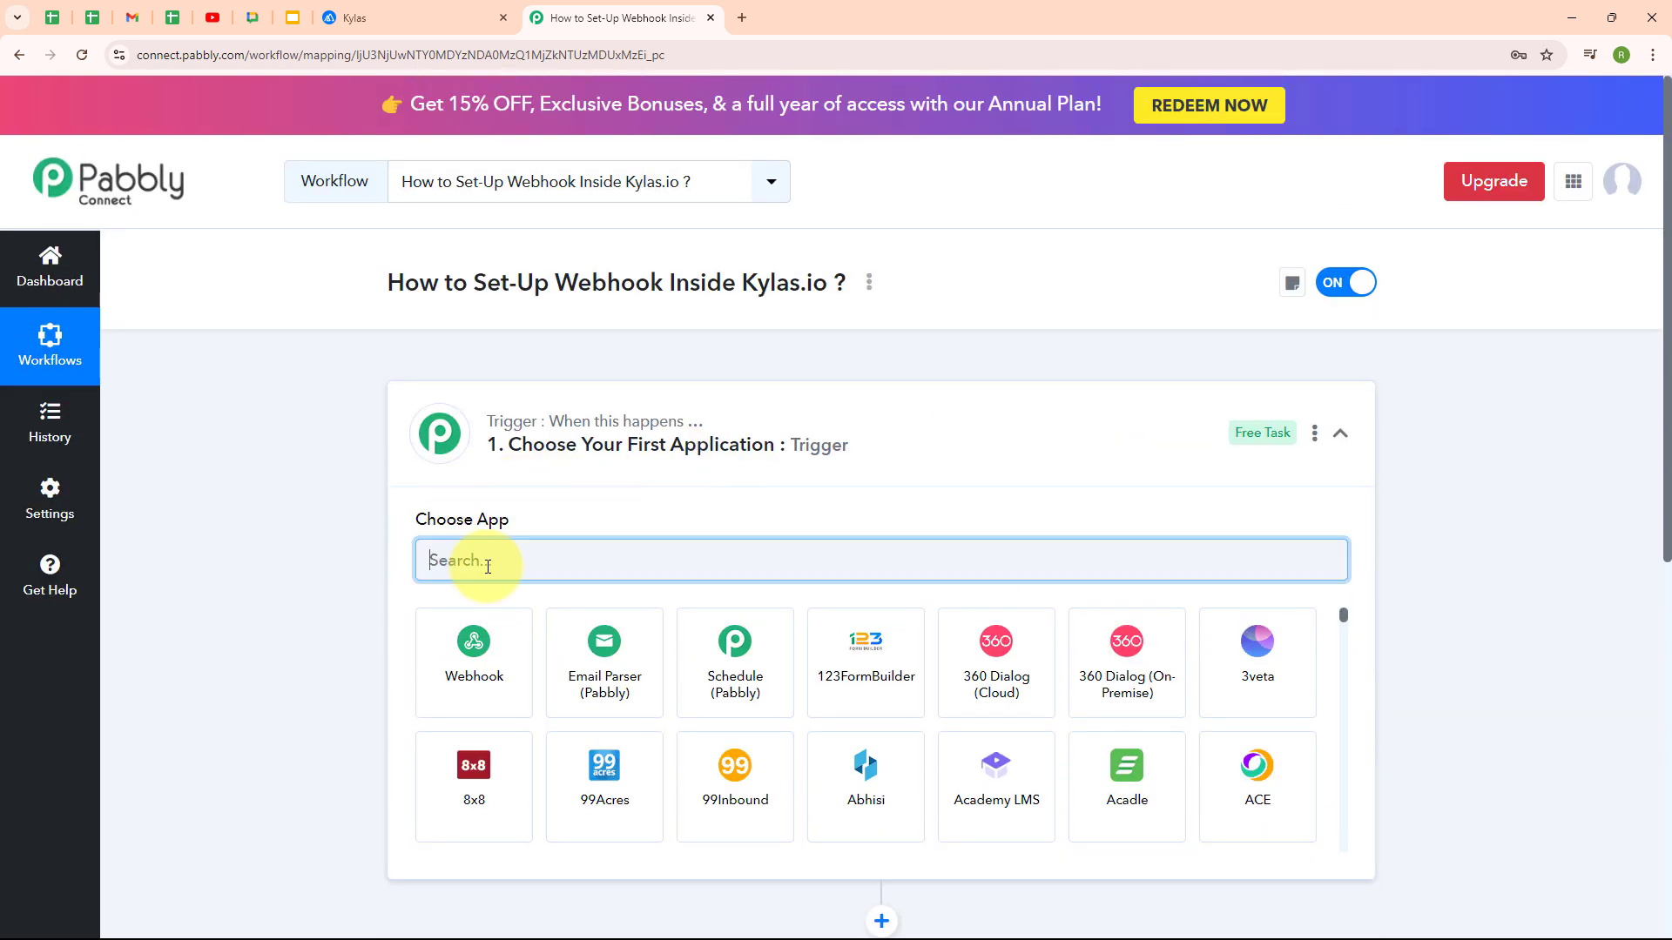
type("k")
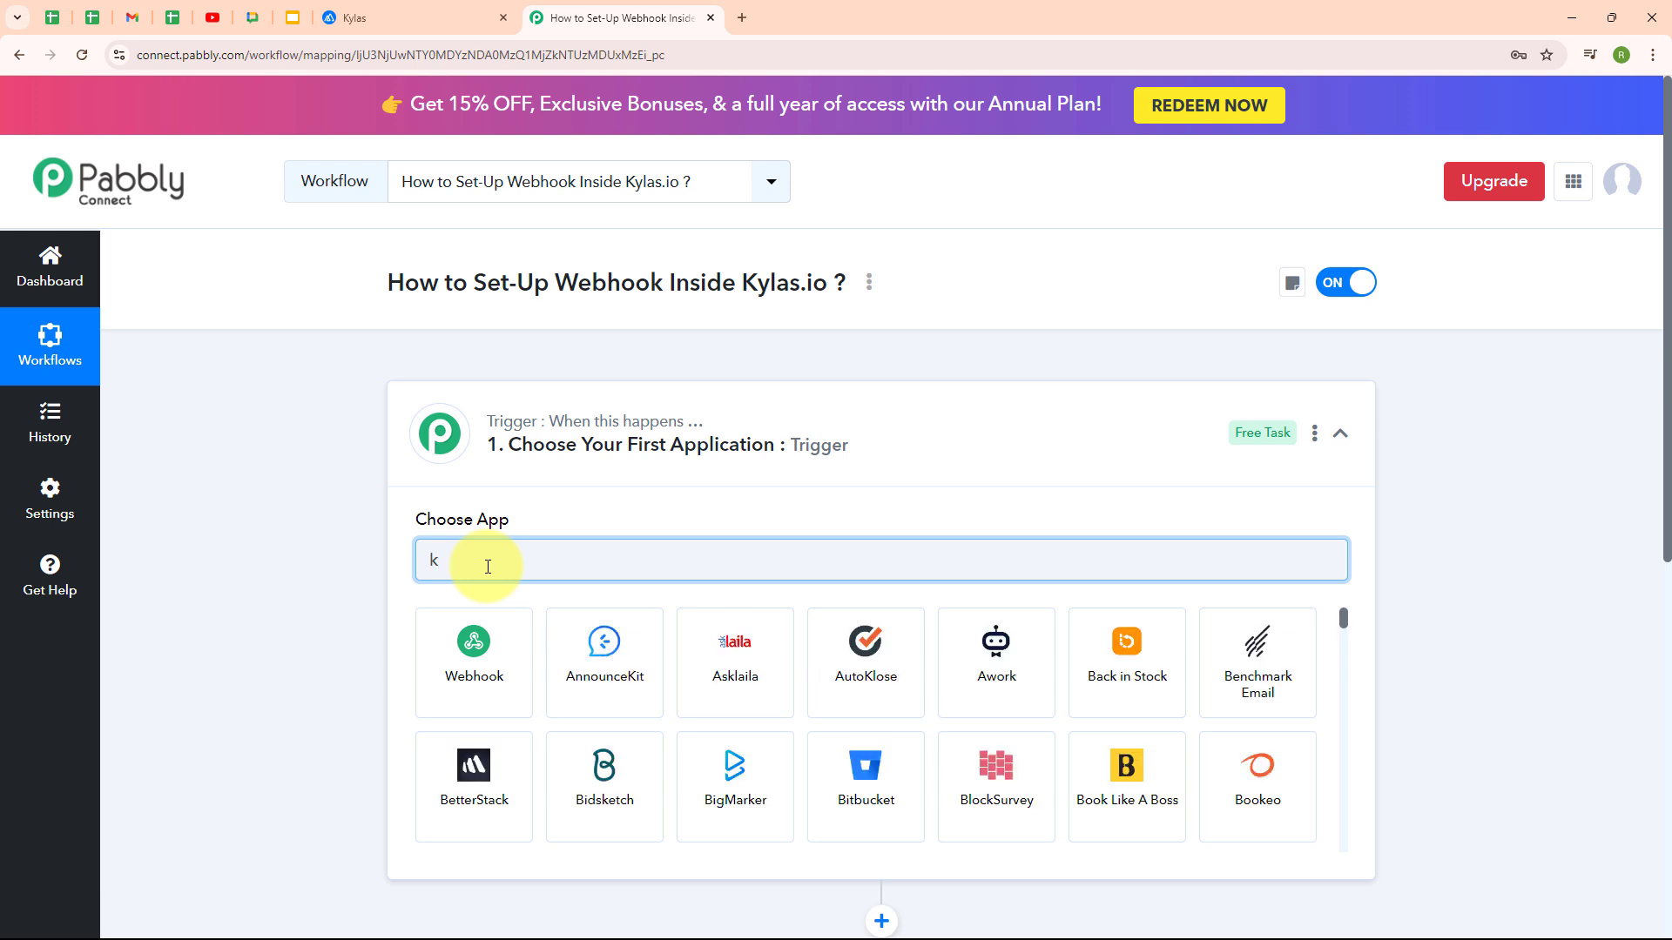
type("y")
left_click(477, 661)
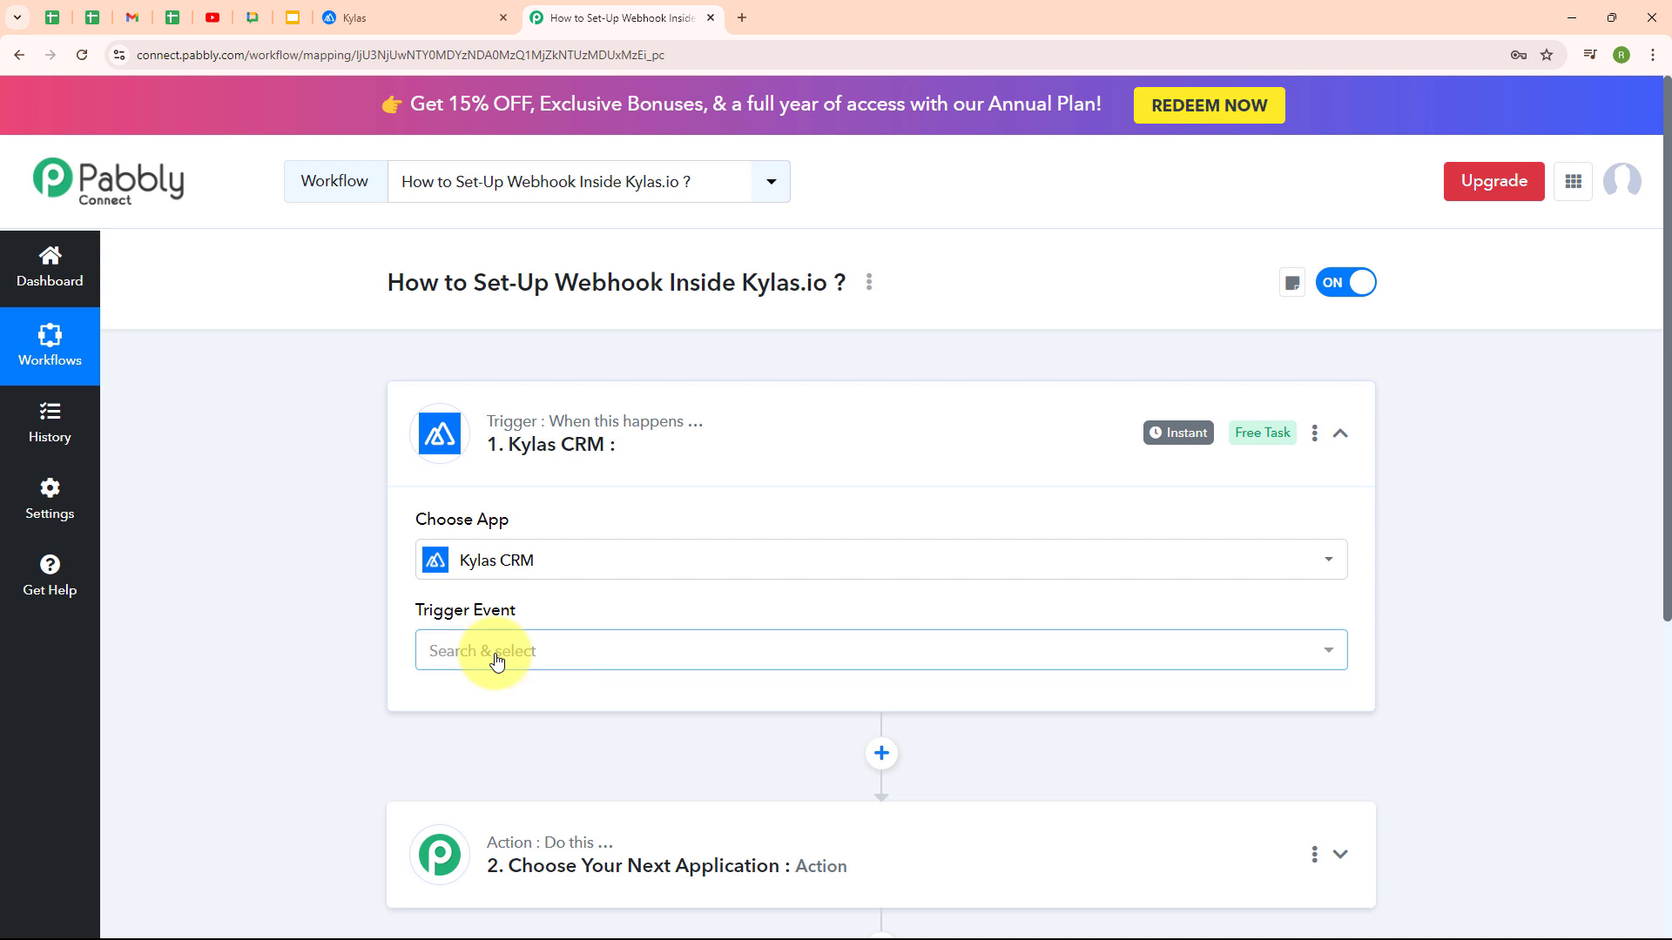
Browse the Kylas trigger events, from Lead Created through Account Updated
left_click(496, 655)
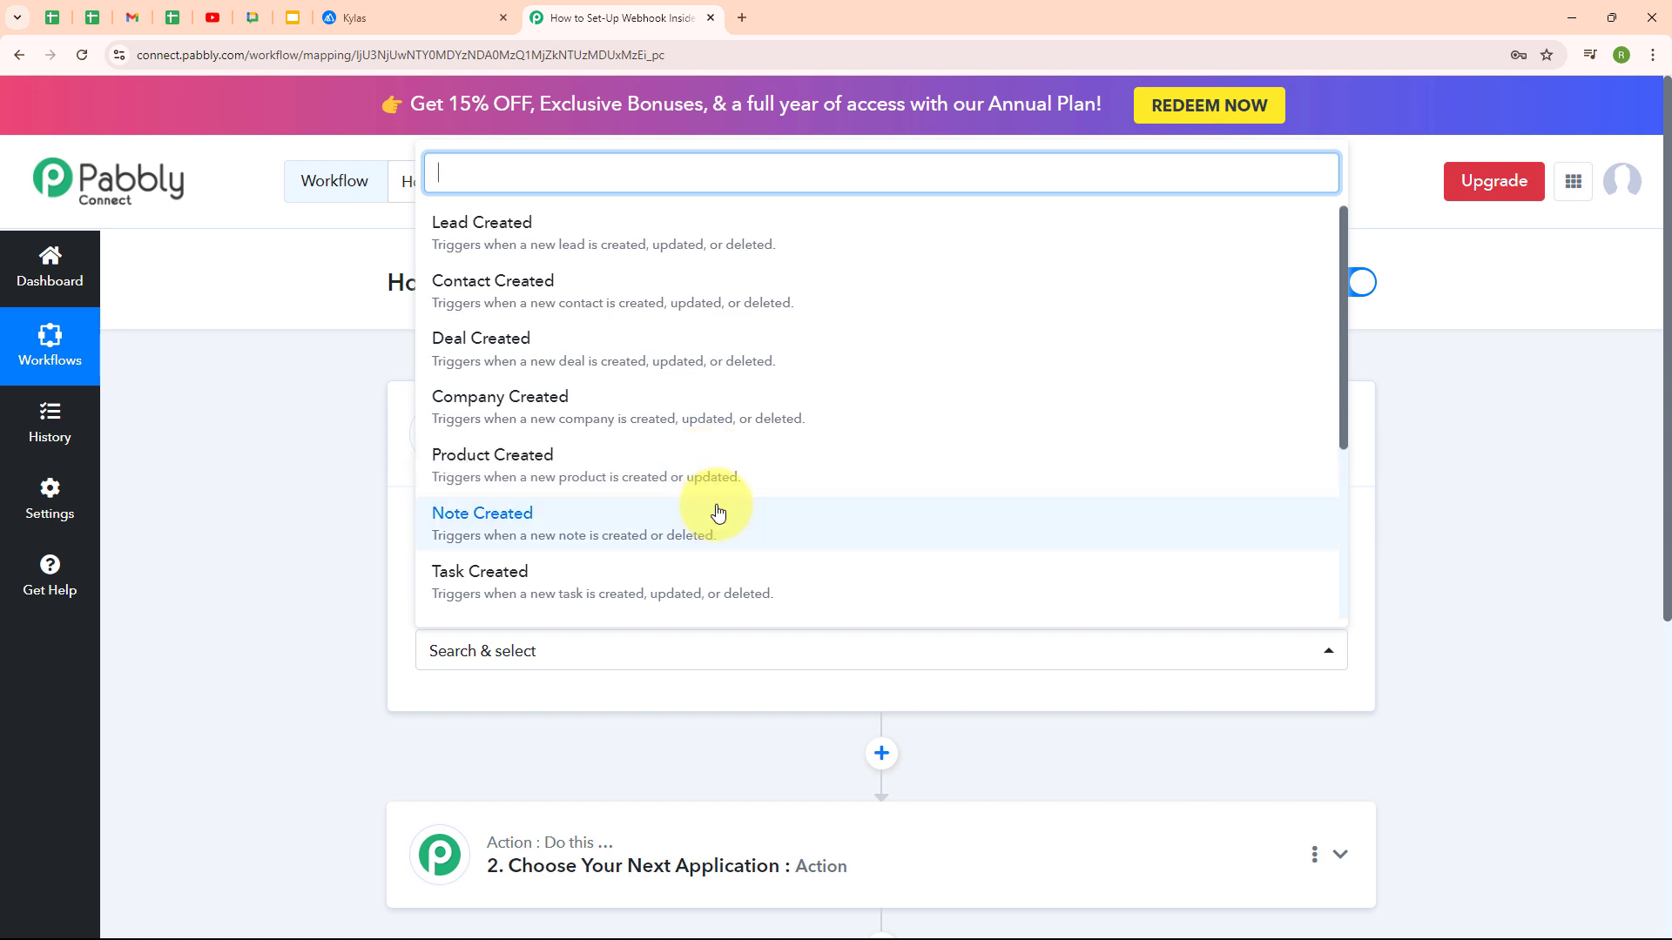
scroll(877, 500, "down", 1)
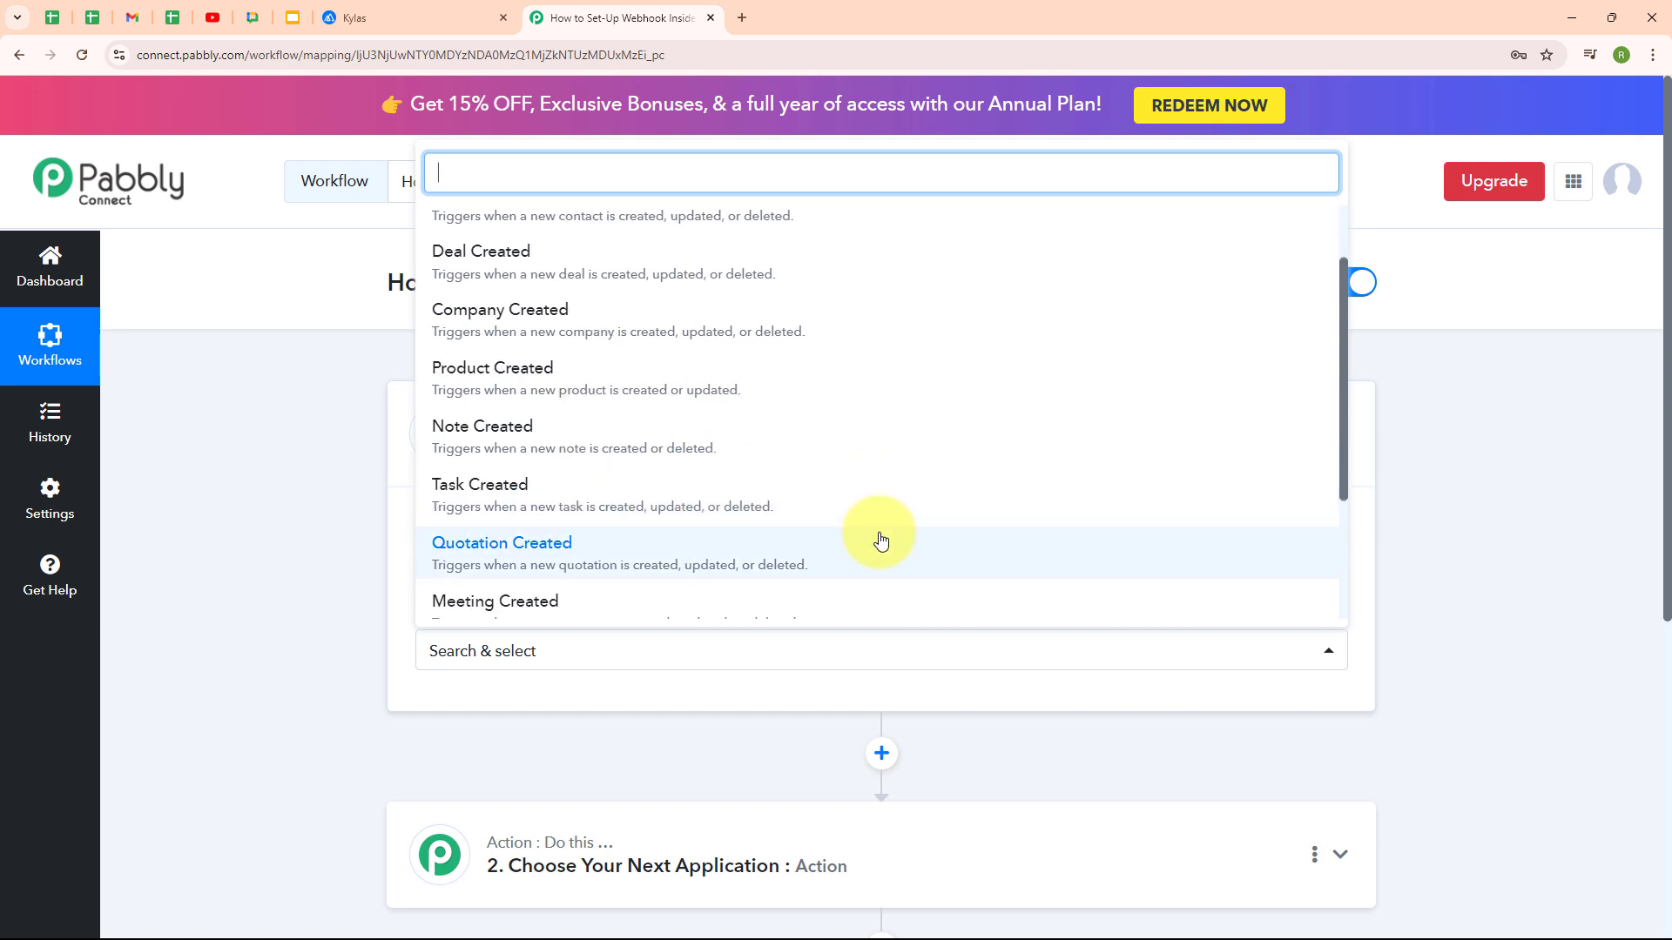
scroll(877, 538, "down", 2)
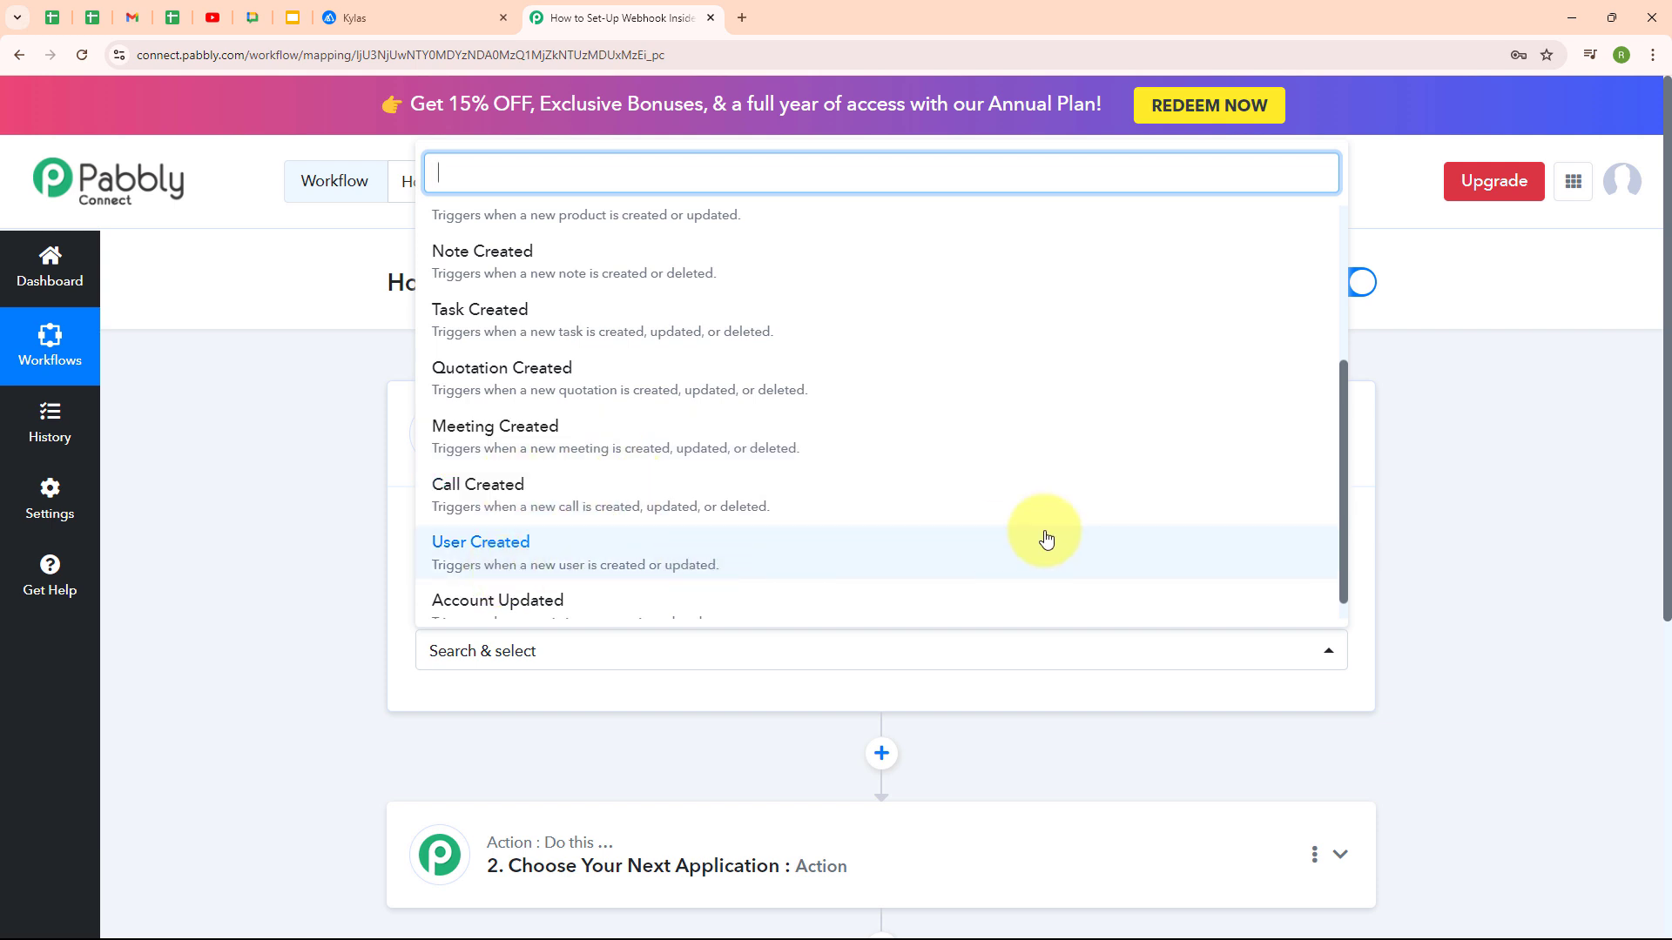
scroll(1046, 540, "down", 1)
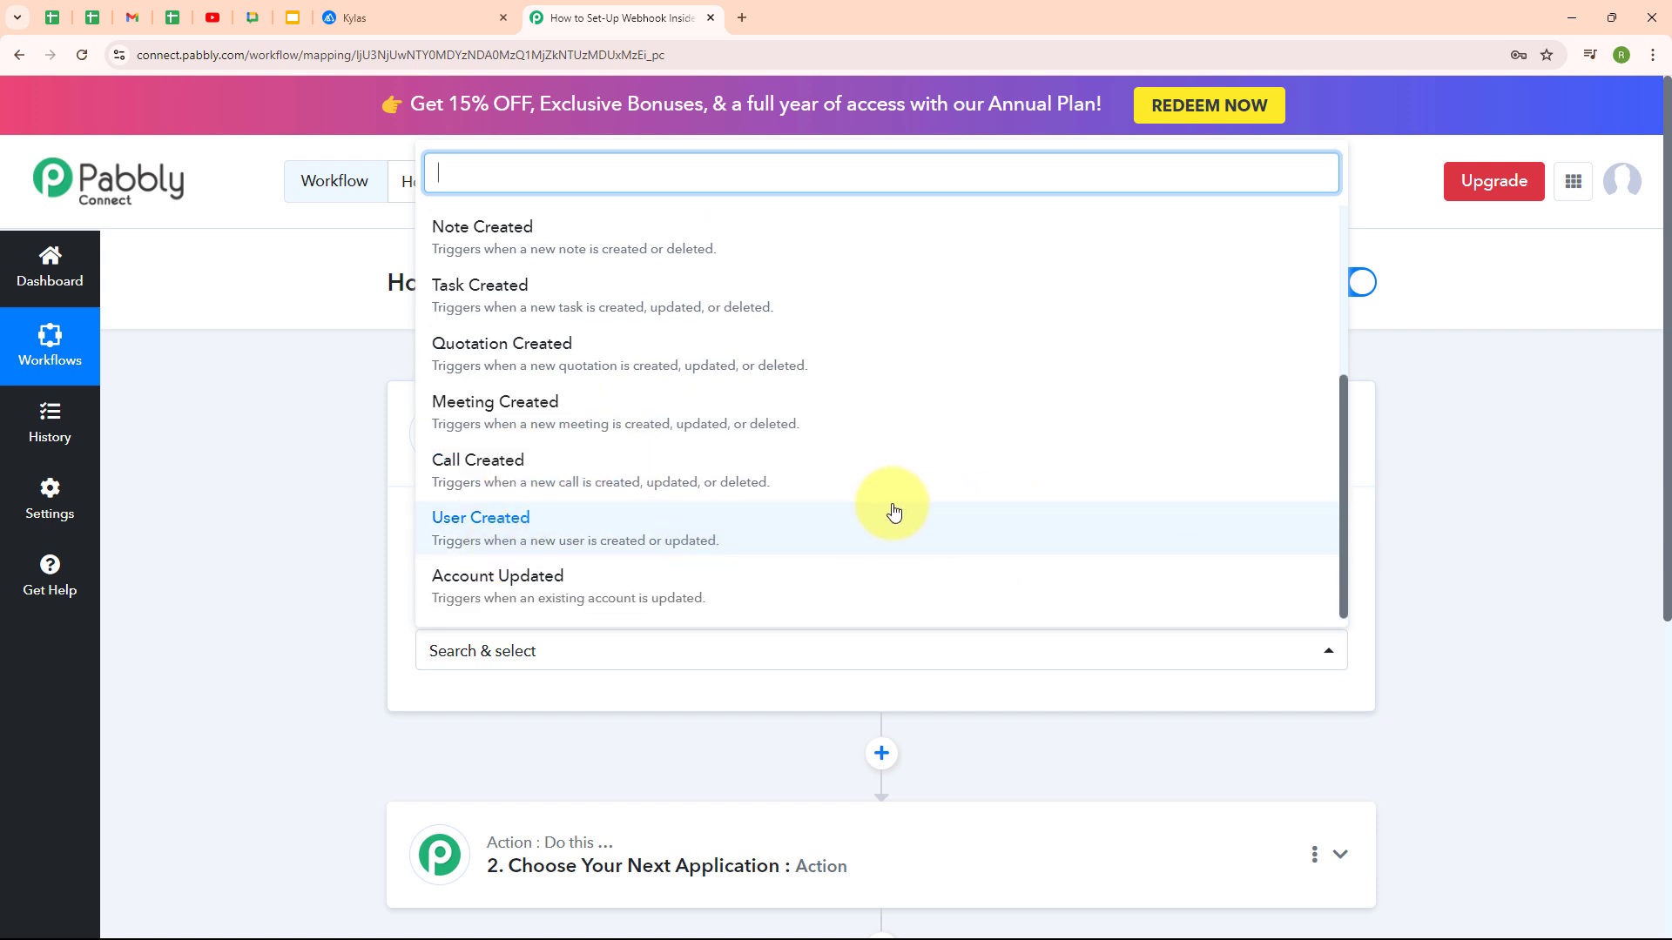
scroll(922, 357, "up", 3)
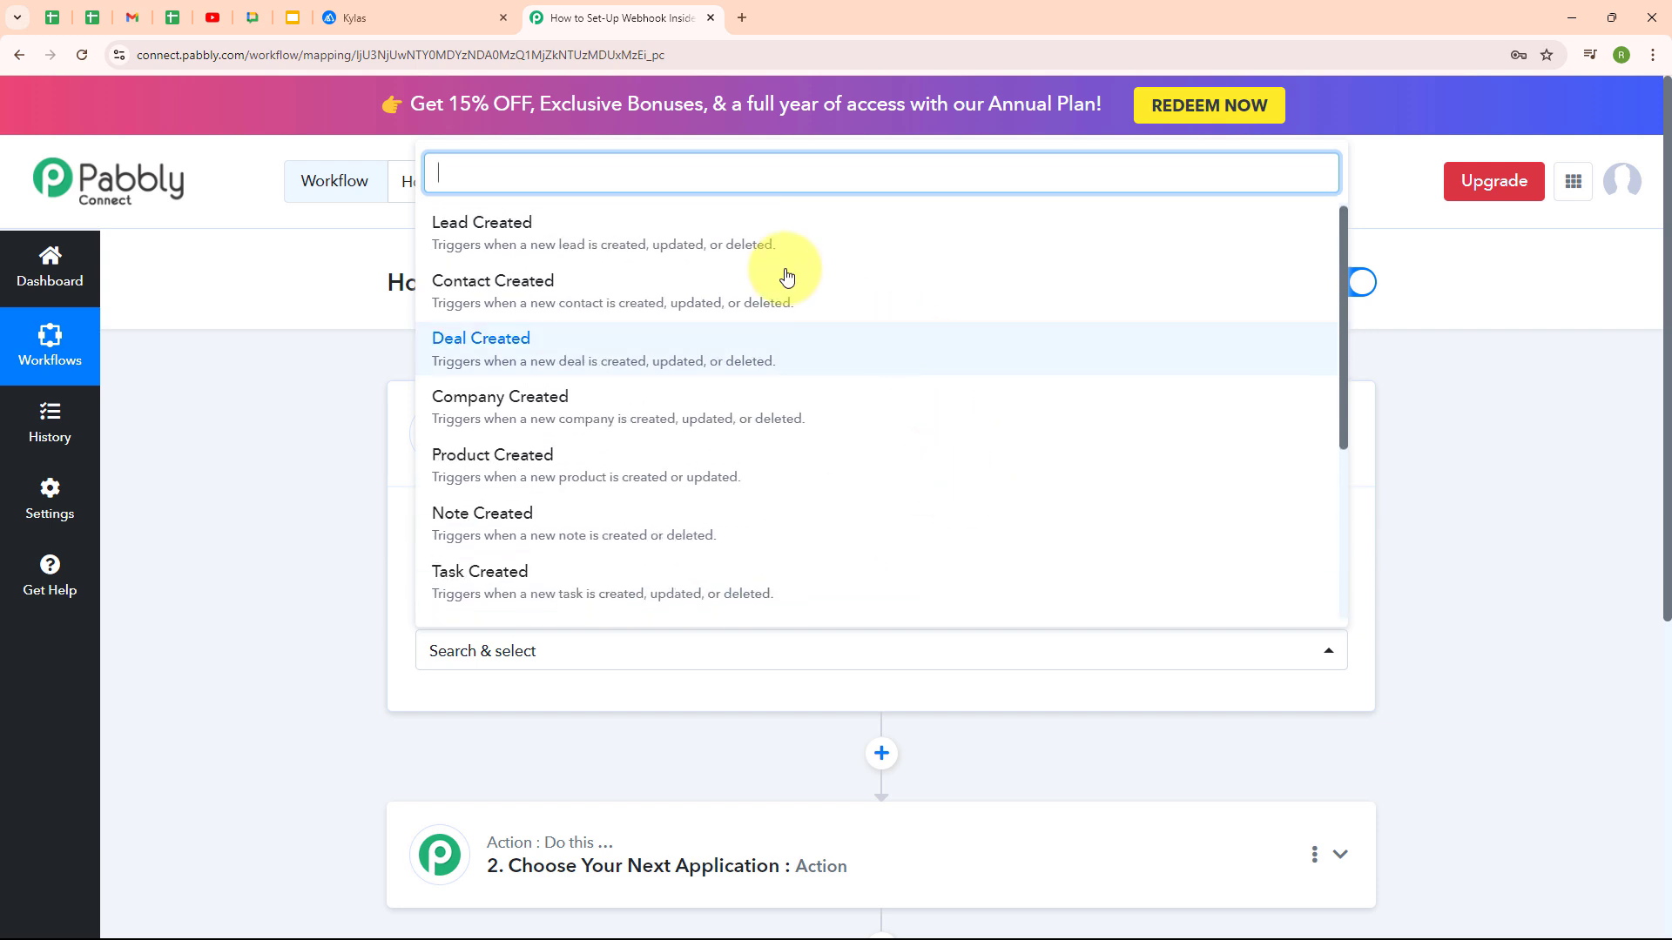
Set Lead Created as the trigger event and copy its webhook URL for Kylas
left_click(714, 246)
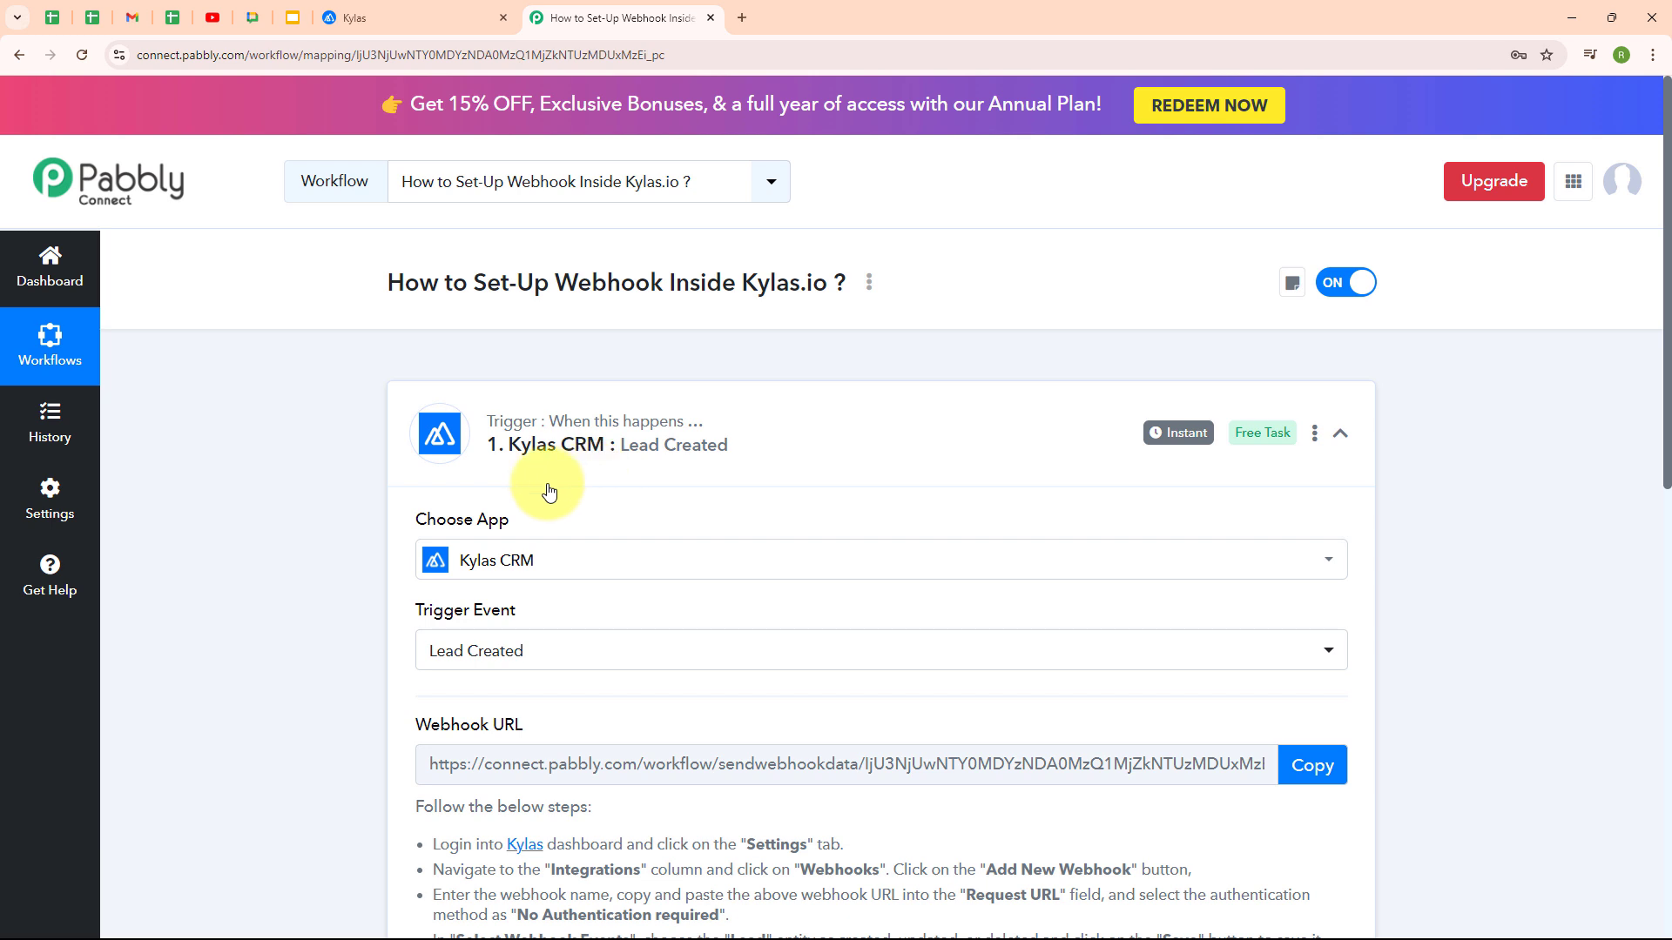
scroll(964, 505, "down", 2)
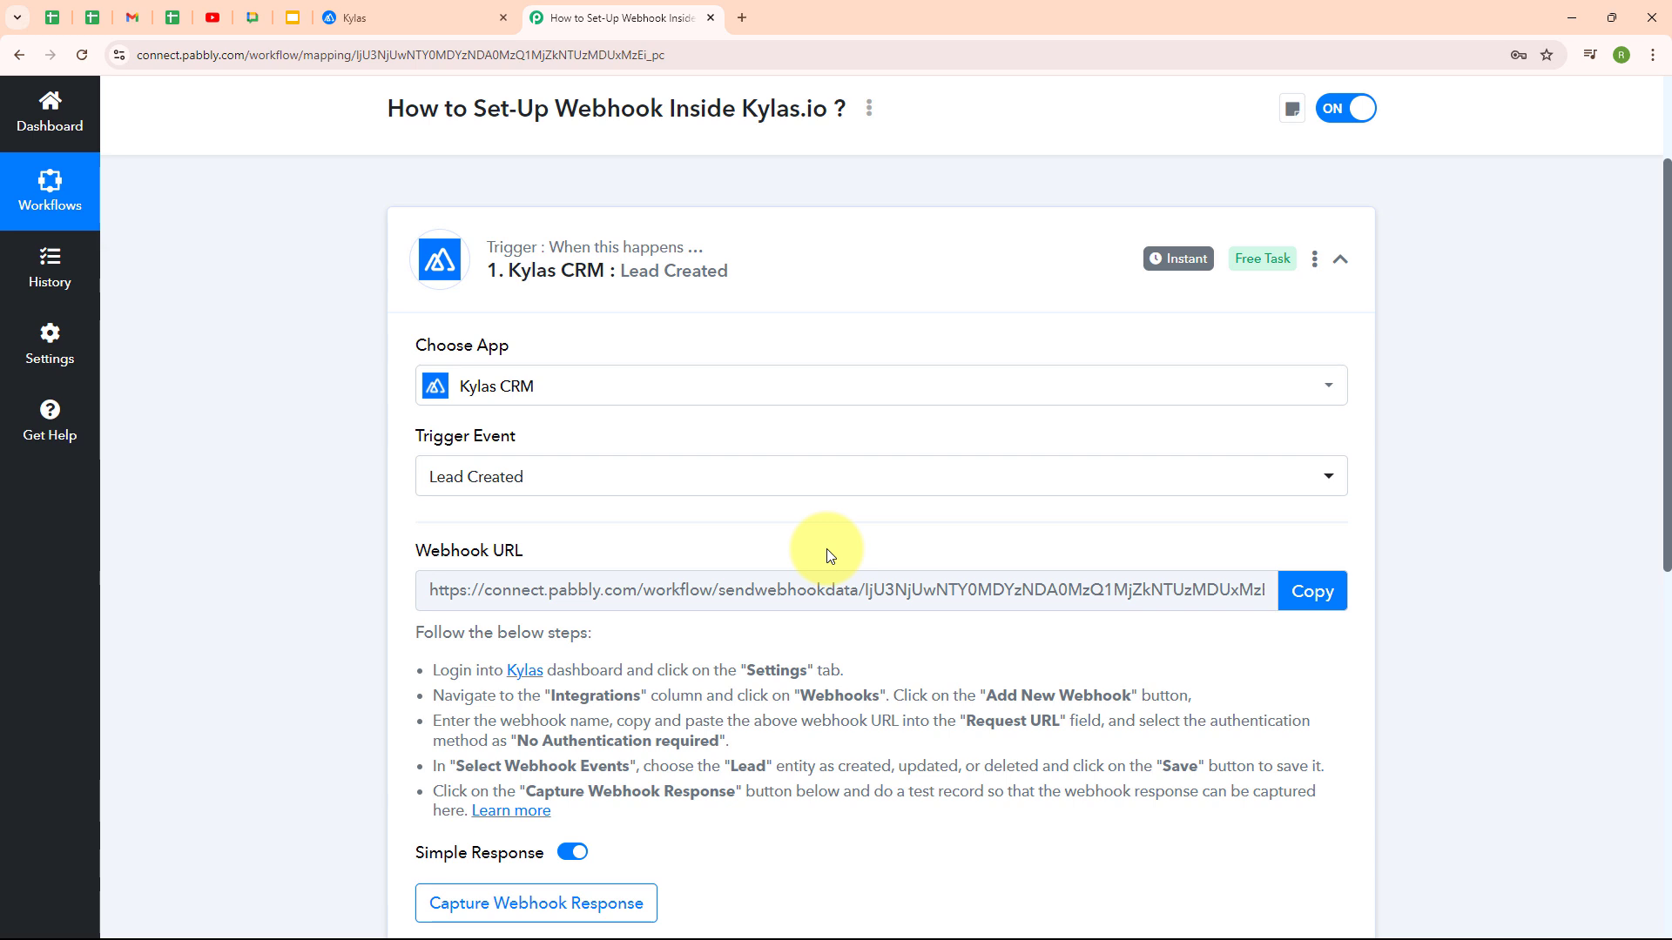
left_click_drag(410, 666, 597, 819)
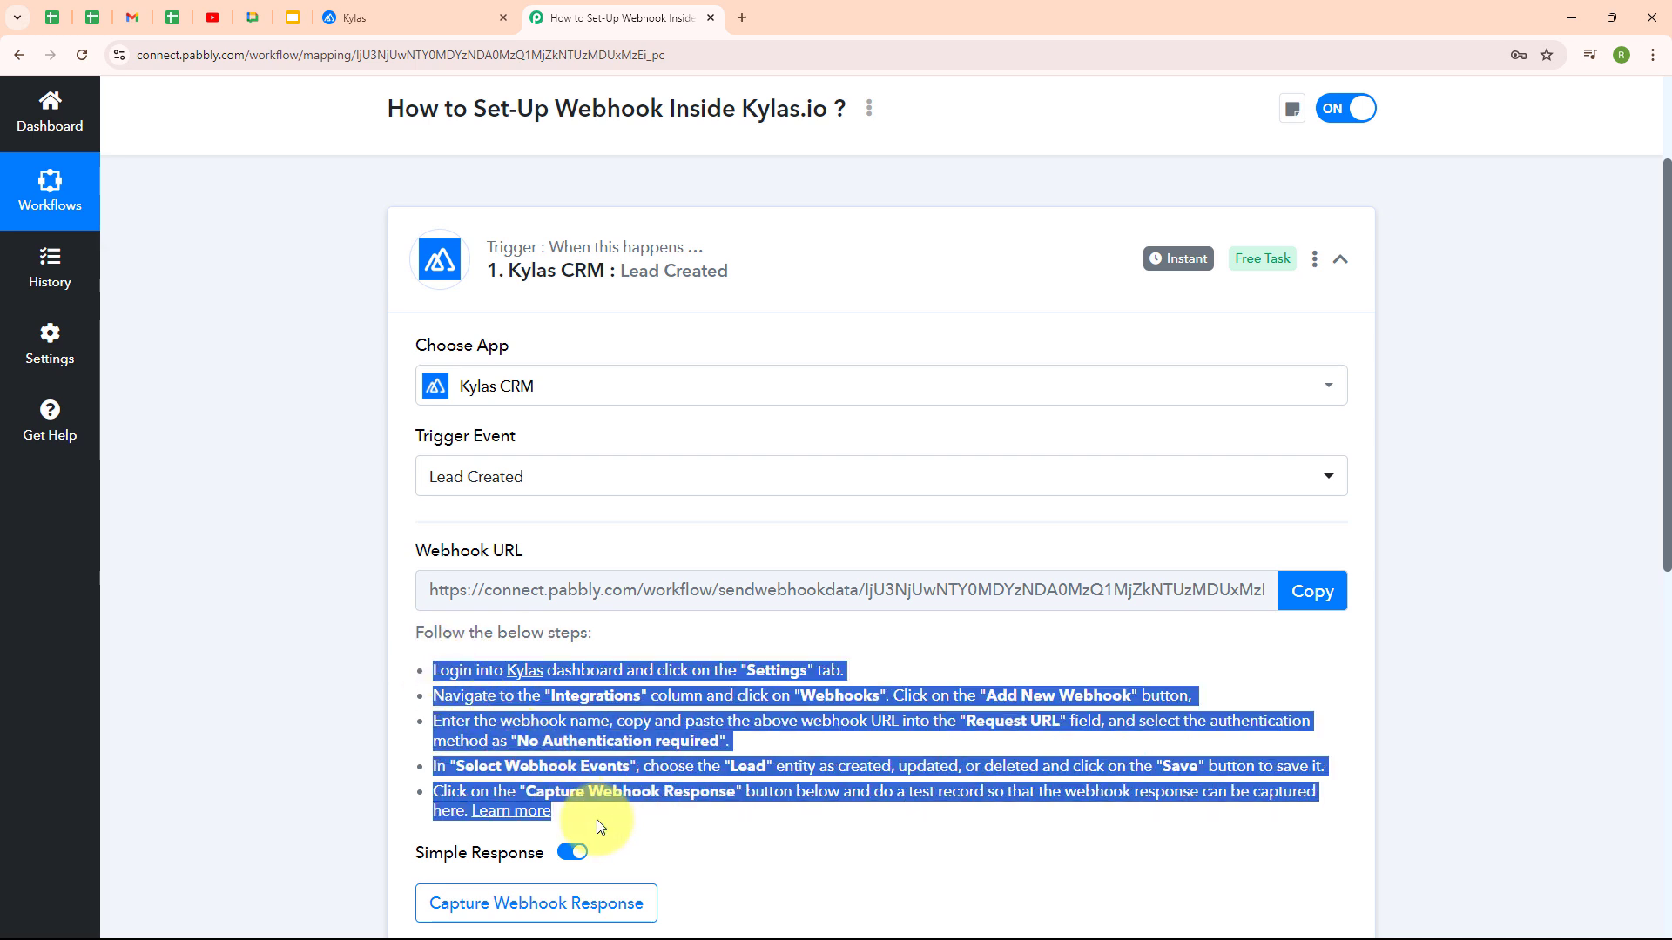
left_click(835, 646)
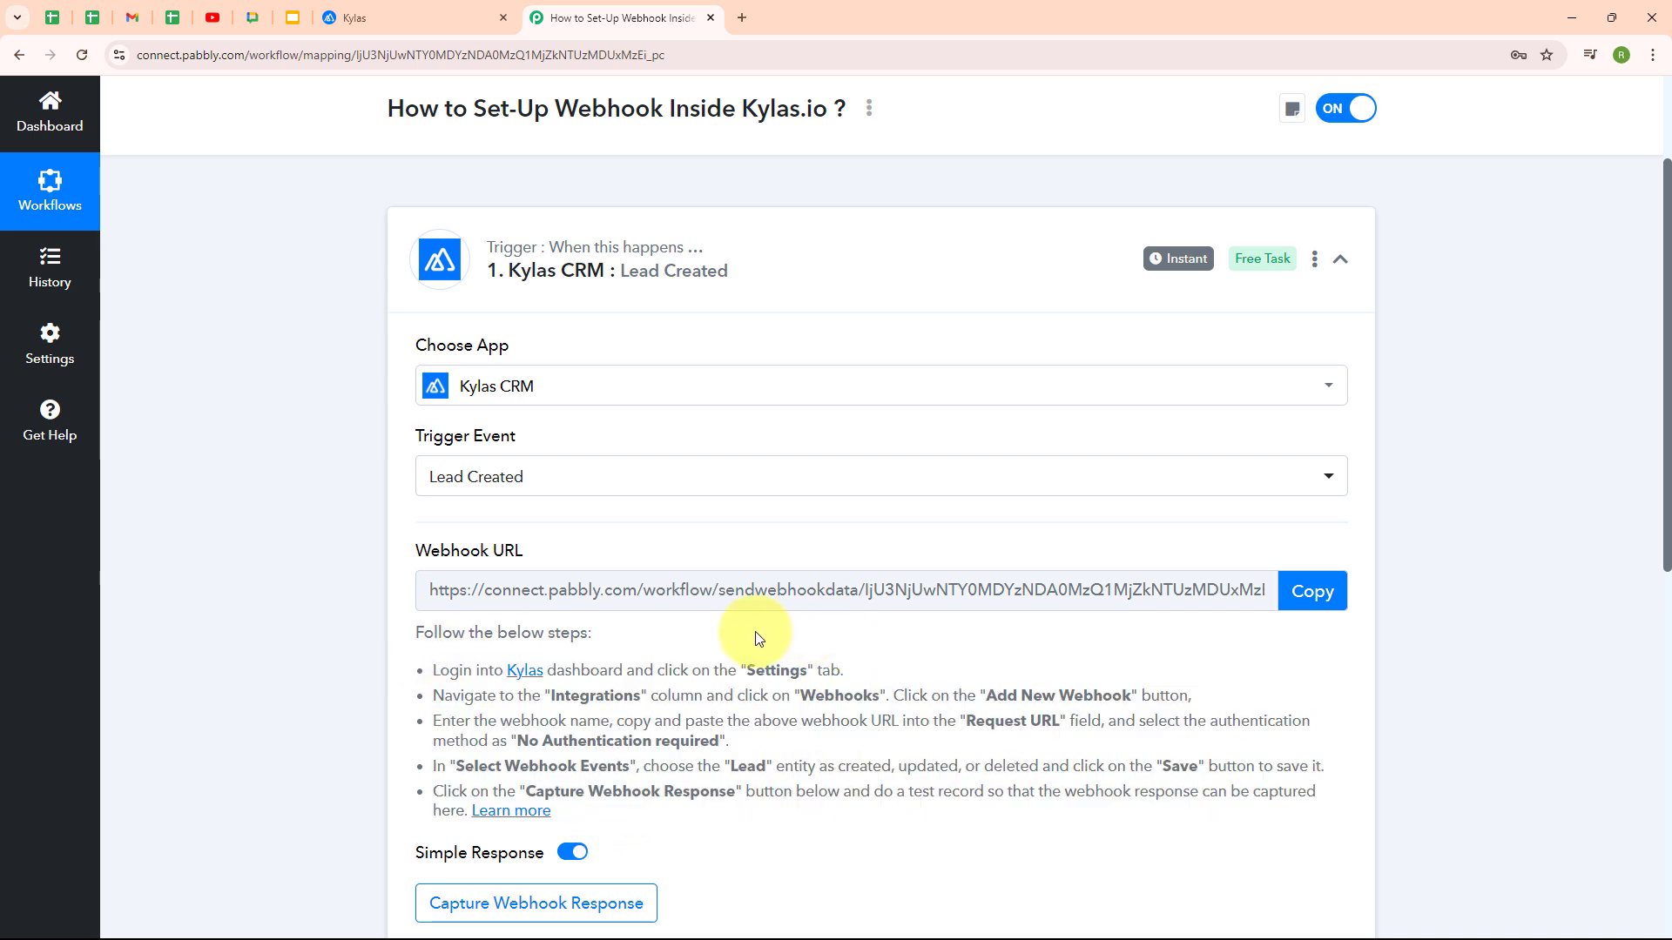
left_click(1301, 597)
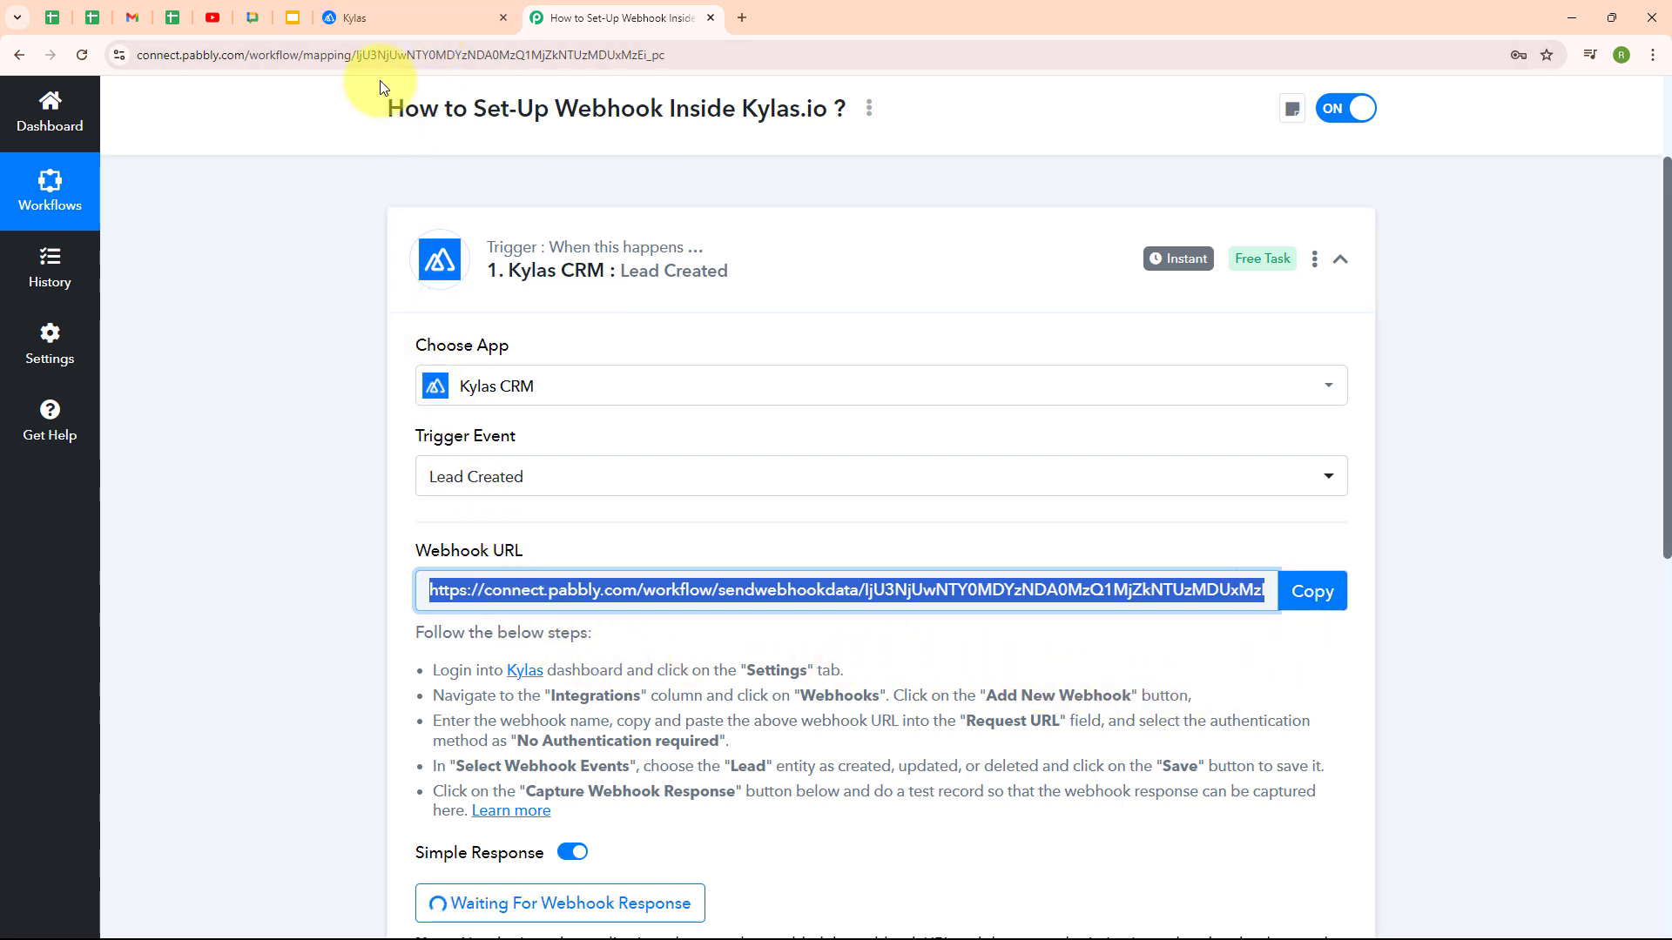
left_click(380, 26)
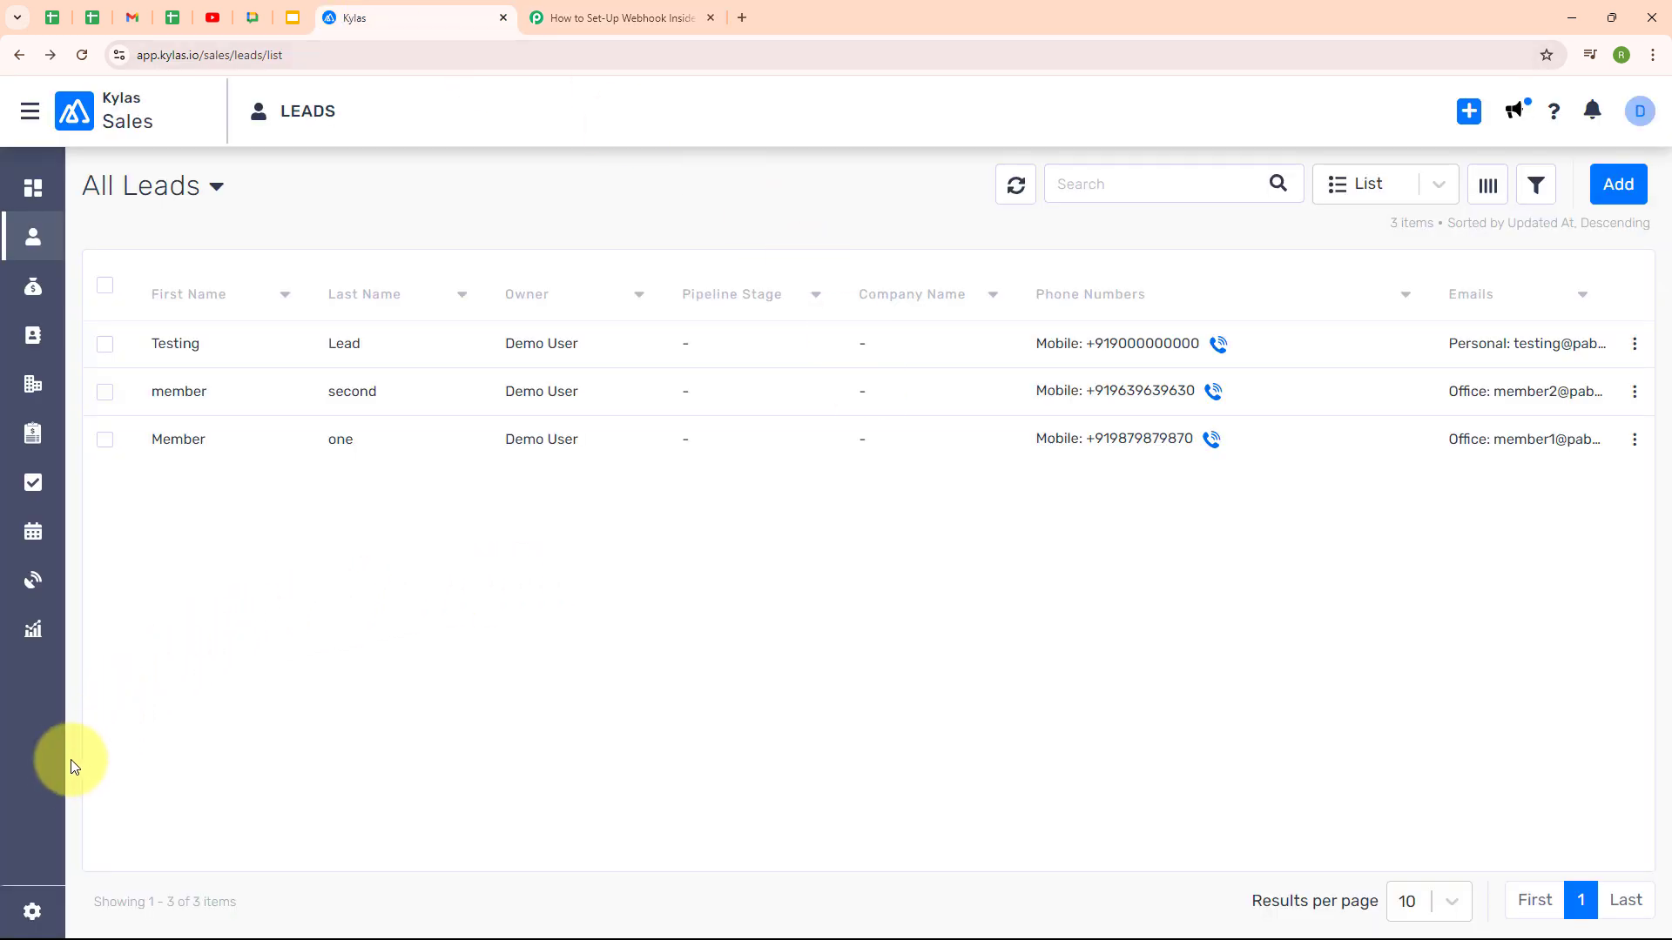
Go to Kylas Settings > Integrations > Webhooks and start a new webhook
left_click(34, 912)
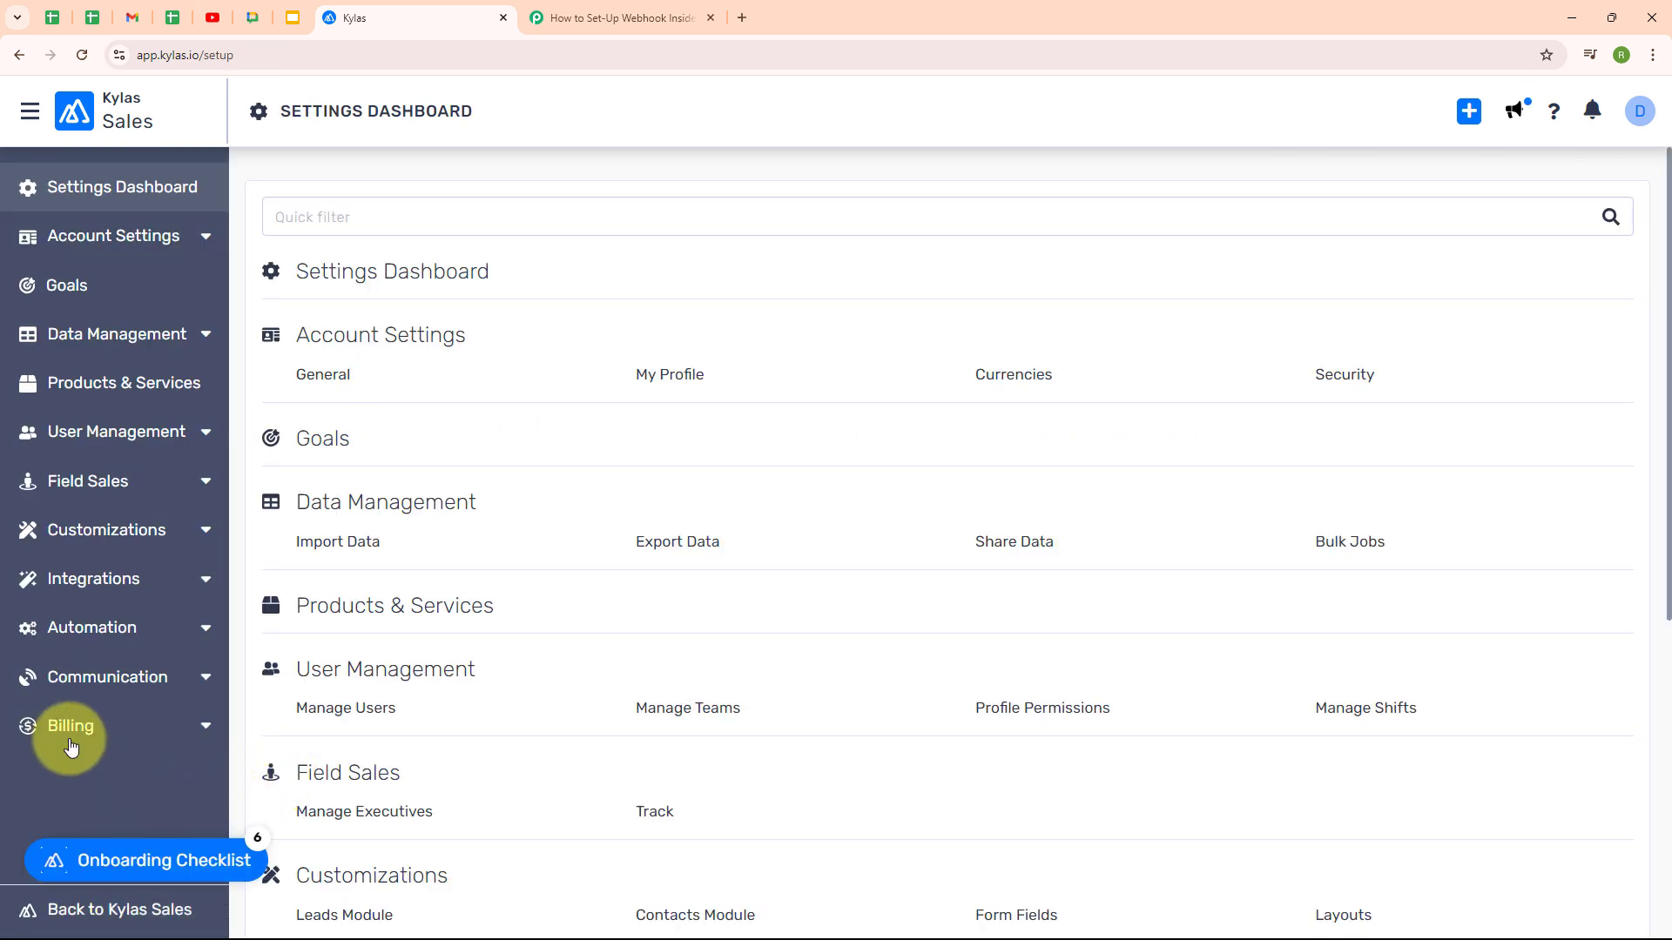
left_click(80, 589)
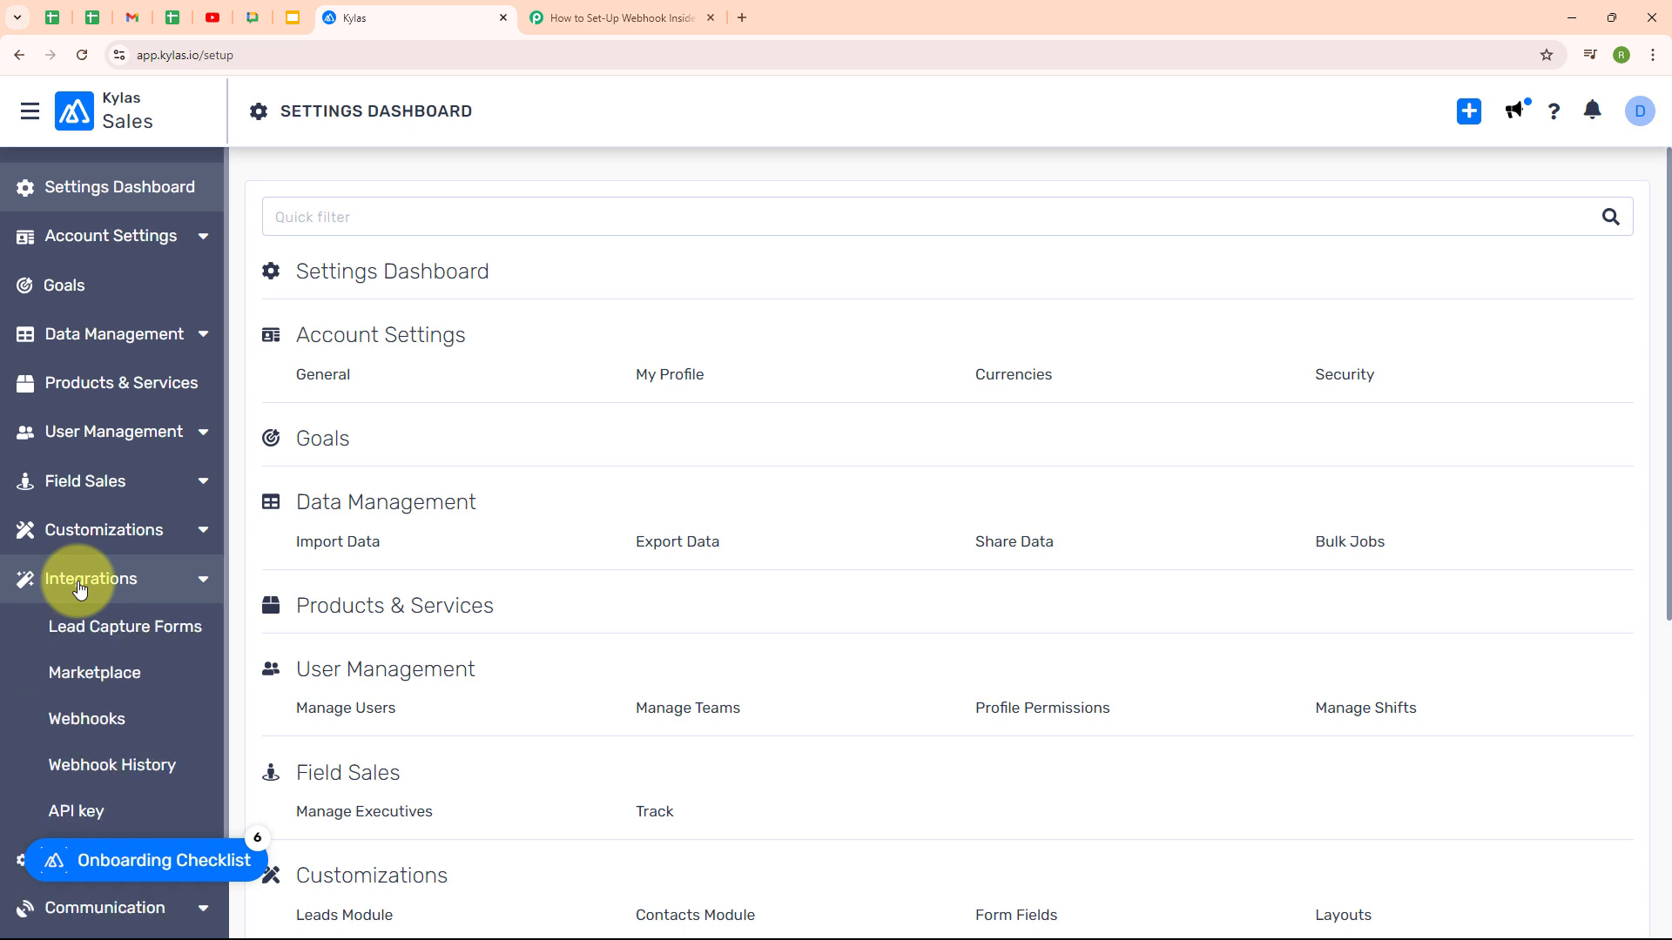
left_click(61, 723)
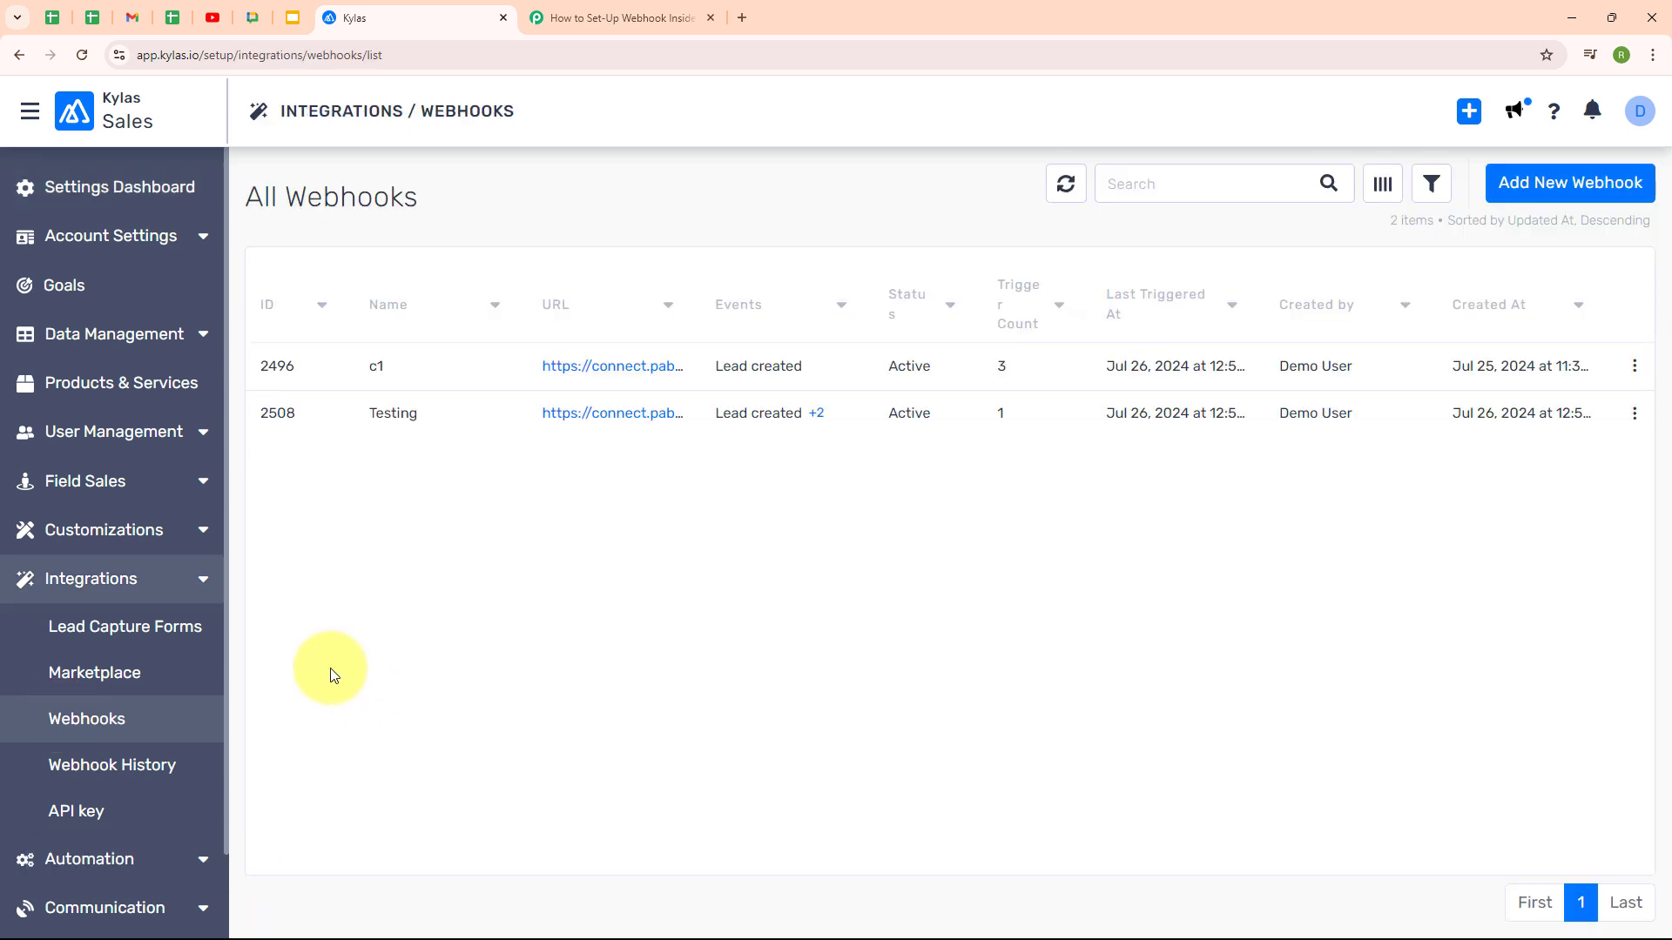
left_click(1517, 200)
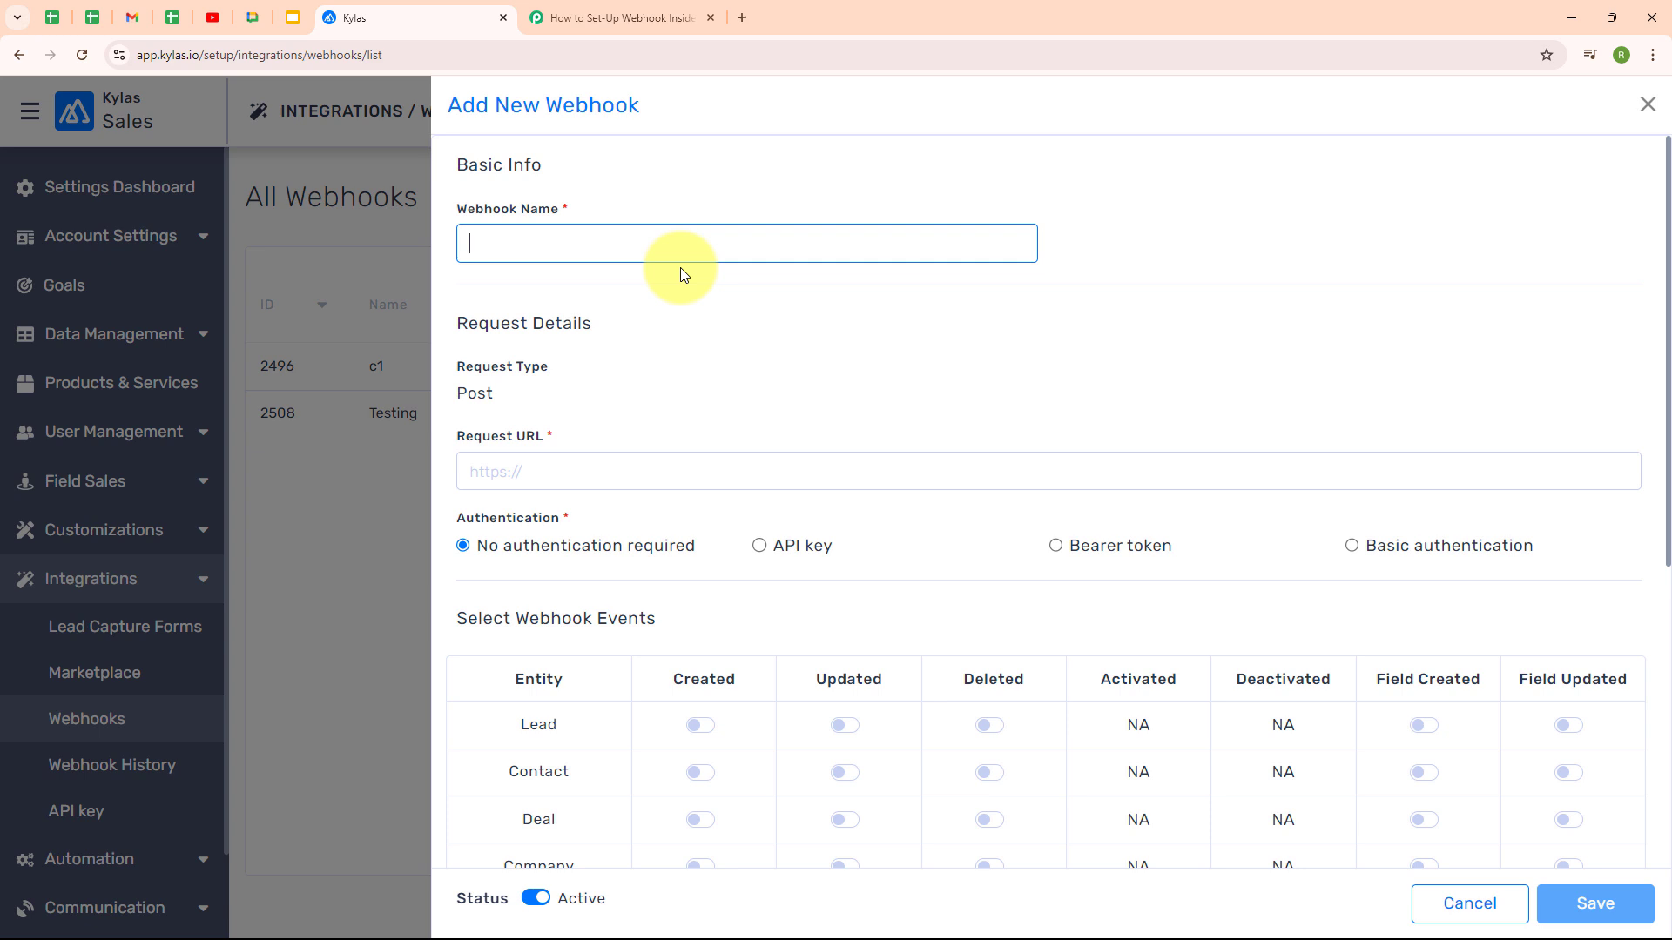
Name the webhook 'Lead Created' and paste the Pabbly webhook URL as its request URL
type("Lead Created")
left_click(677, 317)
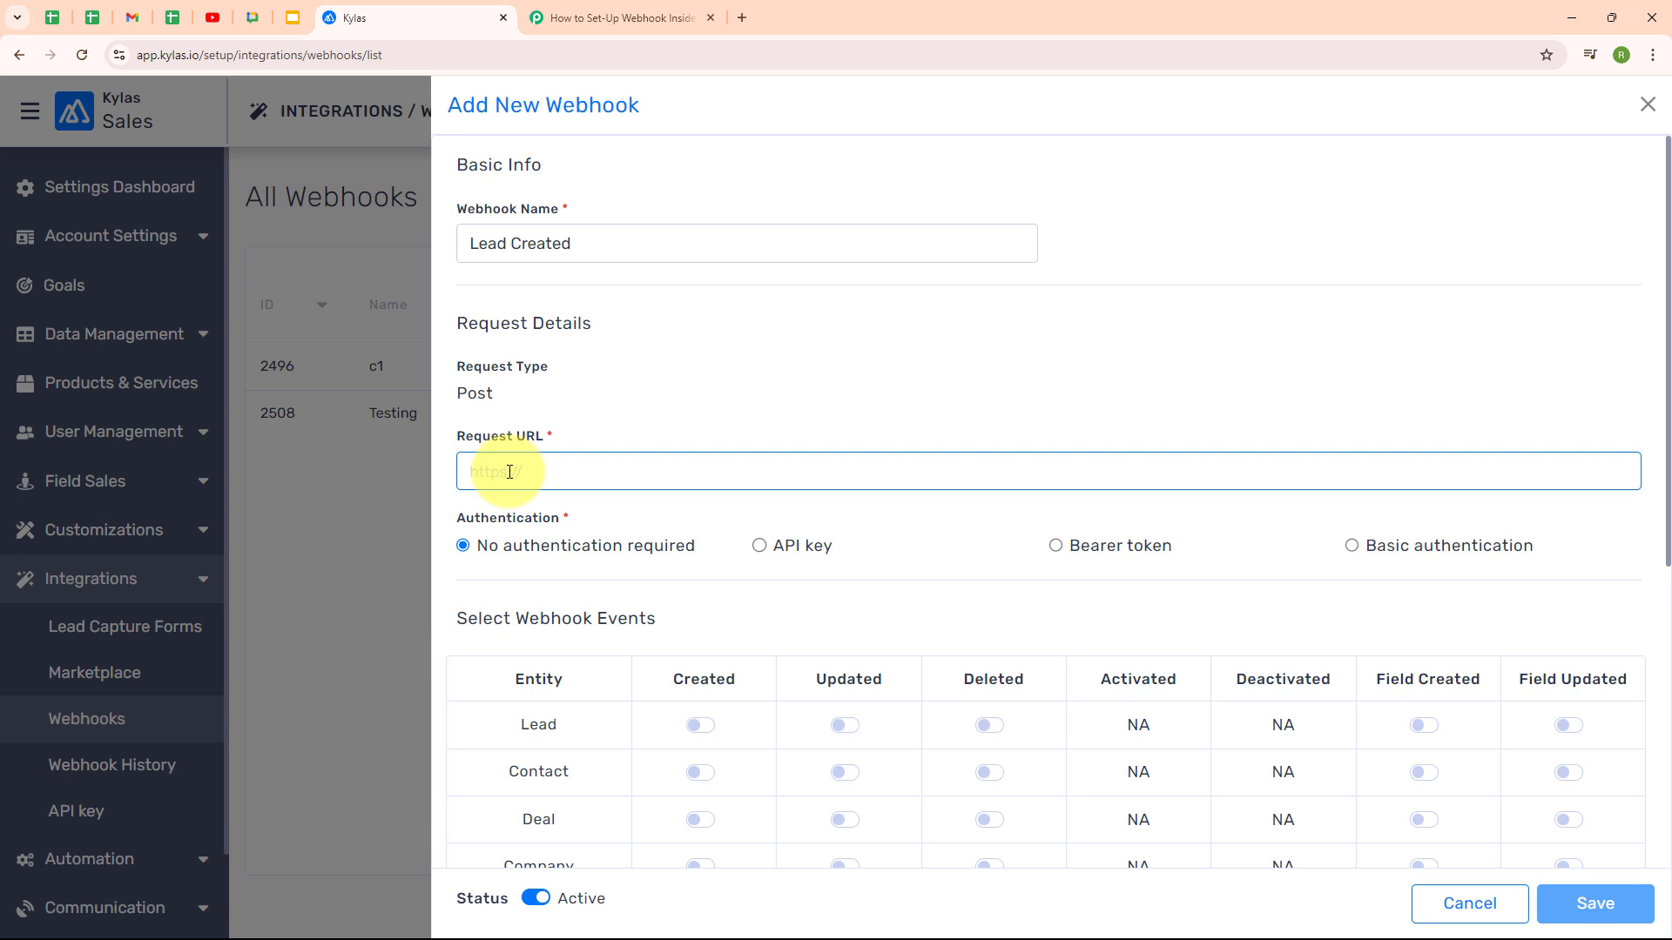
key("ctrl+v")
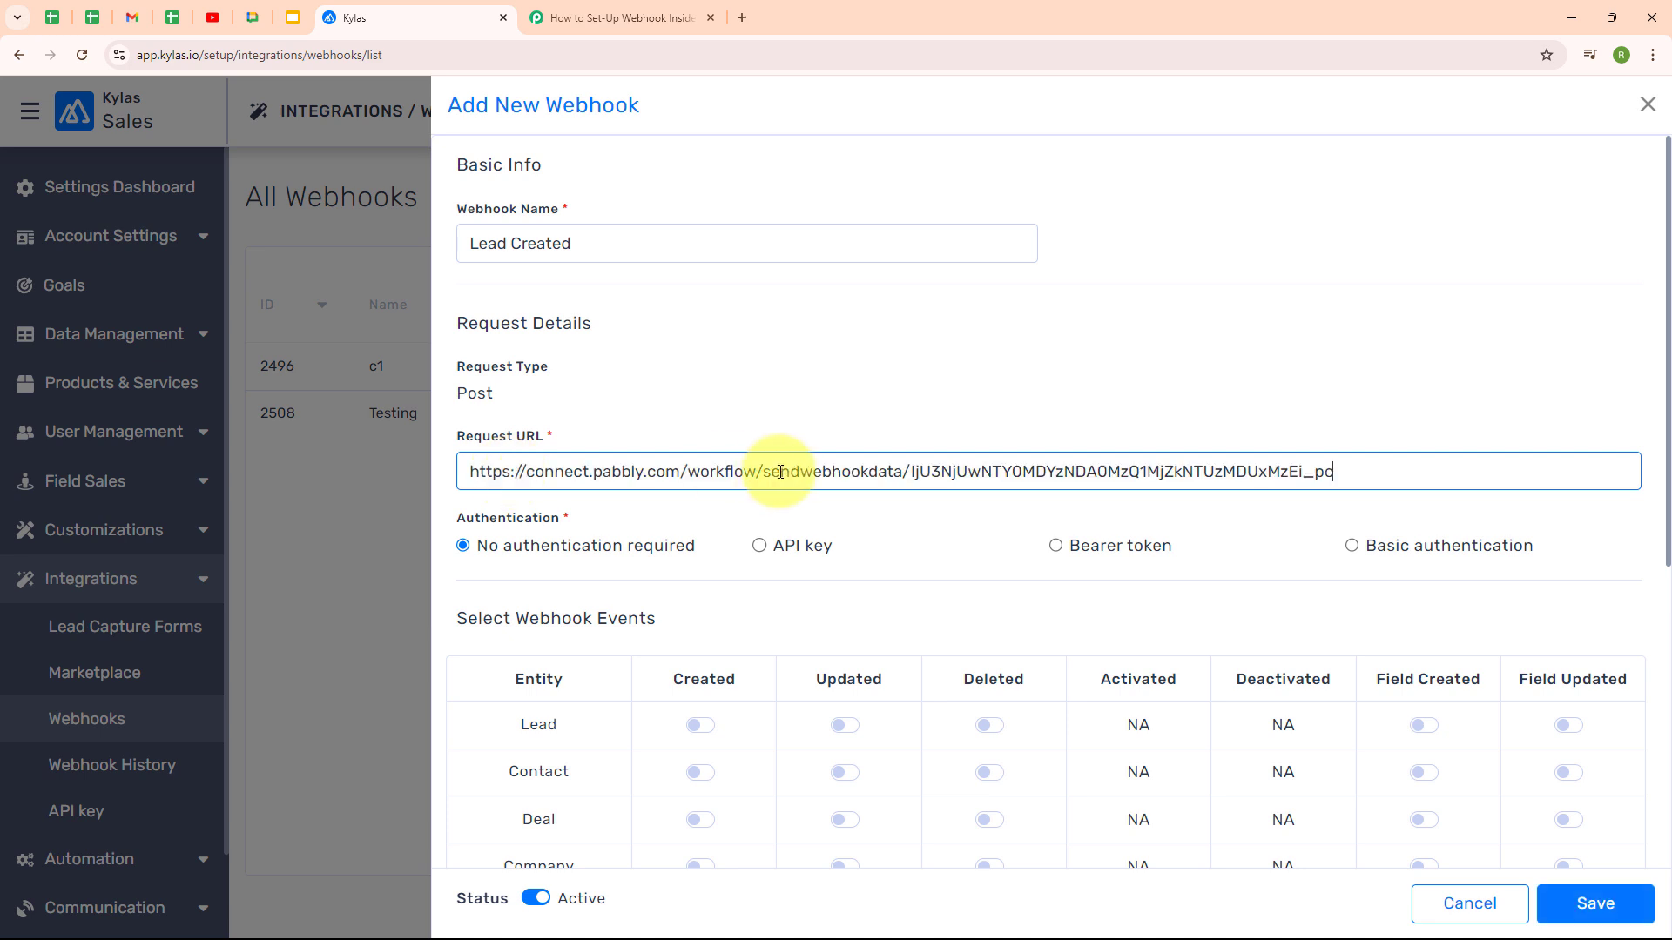
left_click(667, 522)
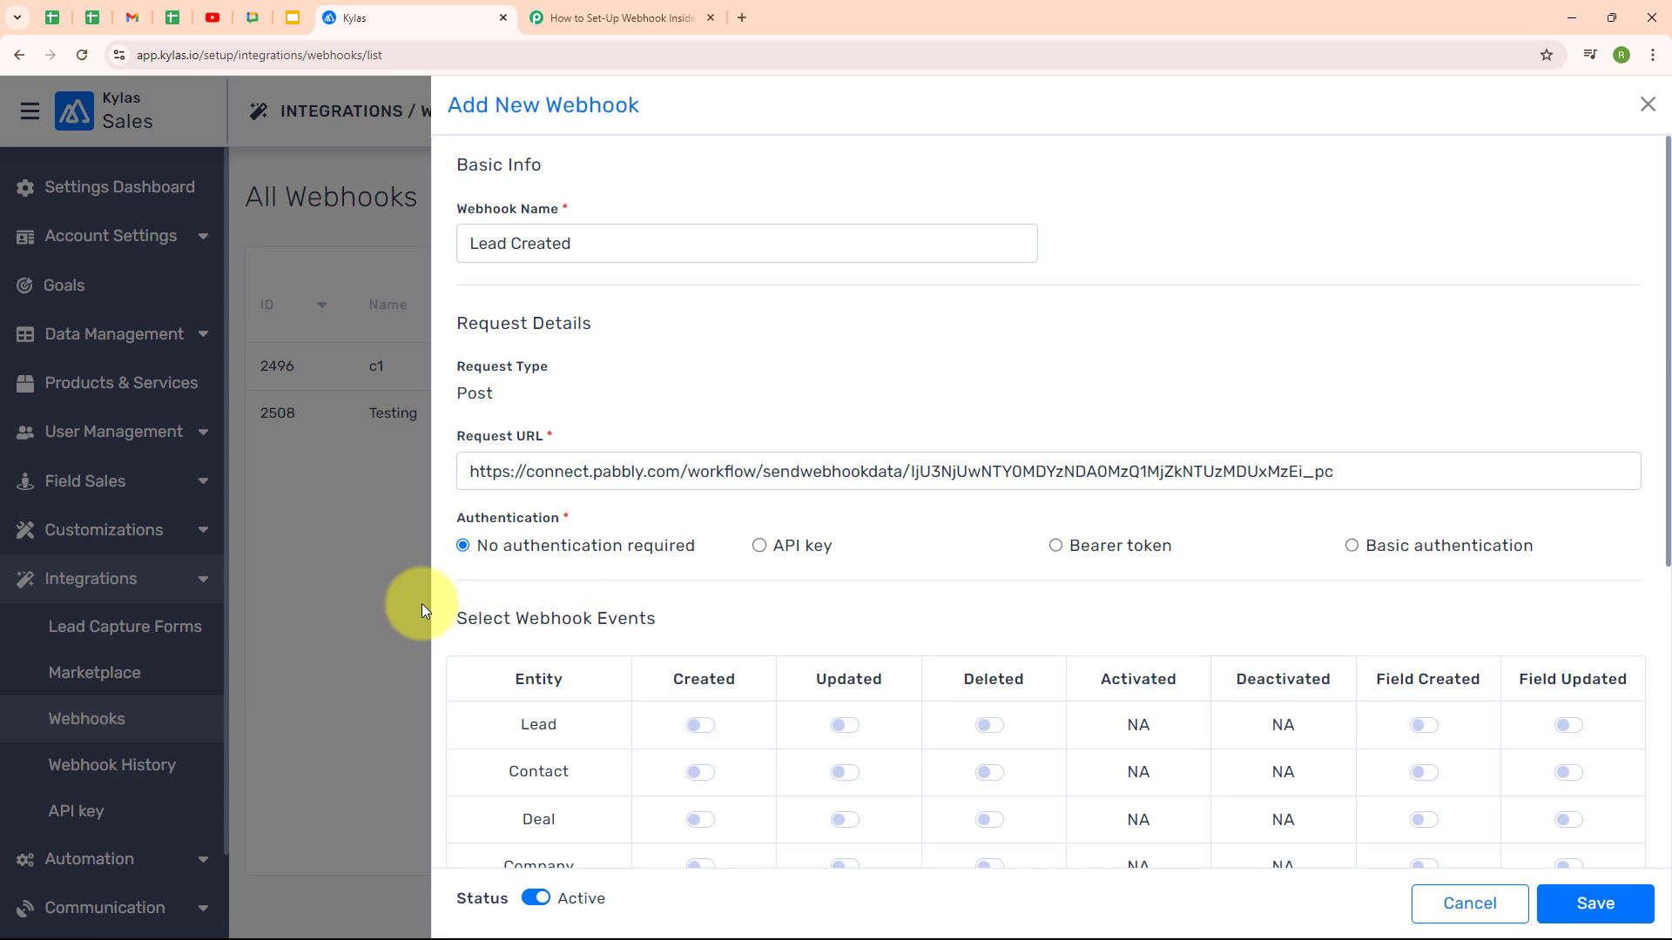
Enable the Lead created, updated and deleted events and save the webhook
left_click_drag(459, 625, 697, 608)
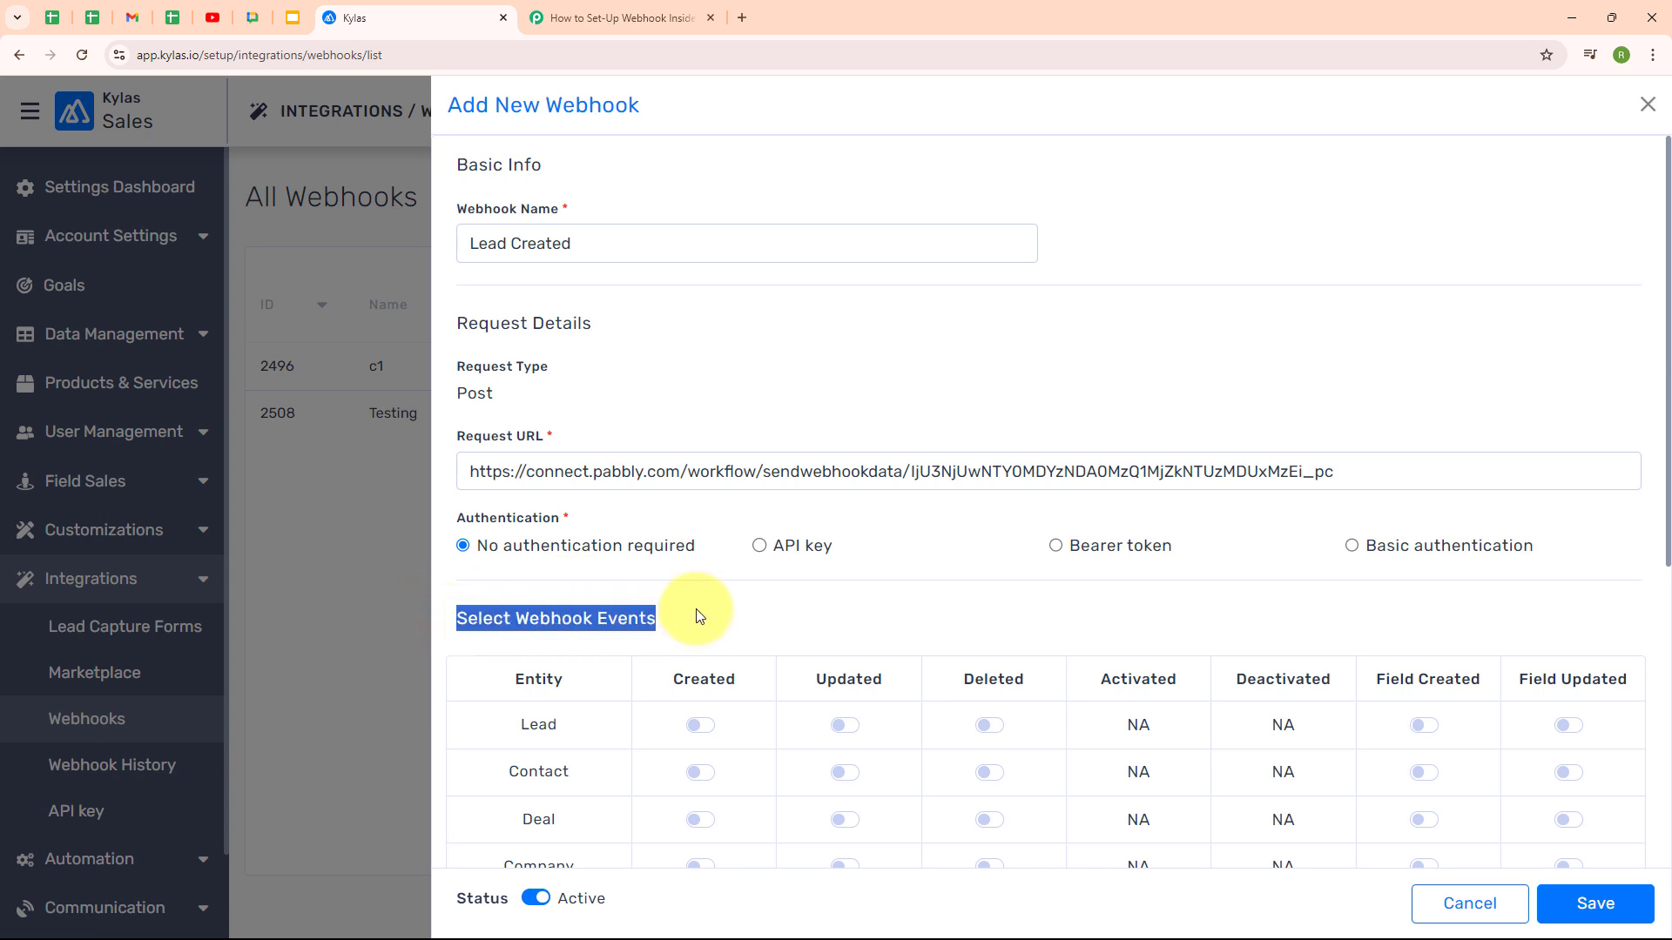
left_click(697, 608)
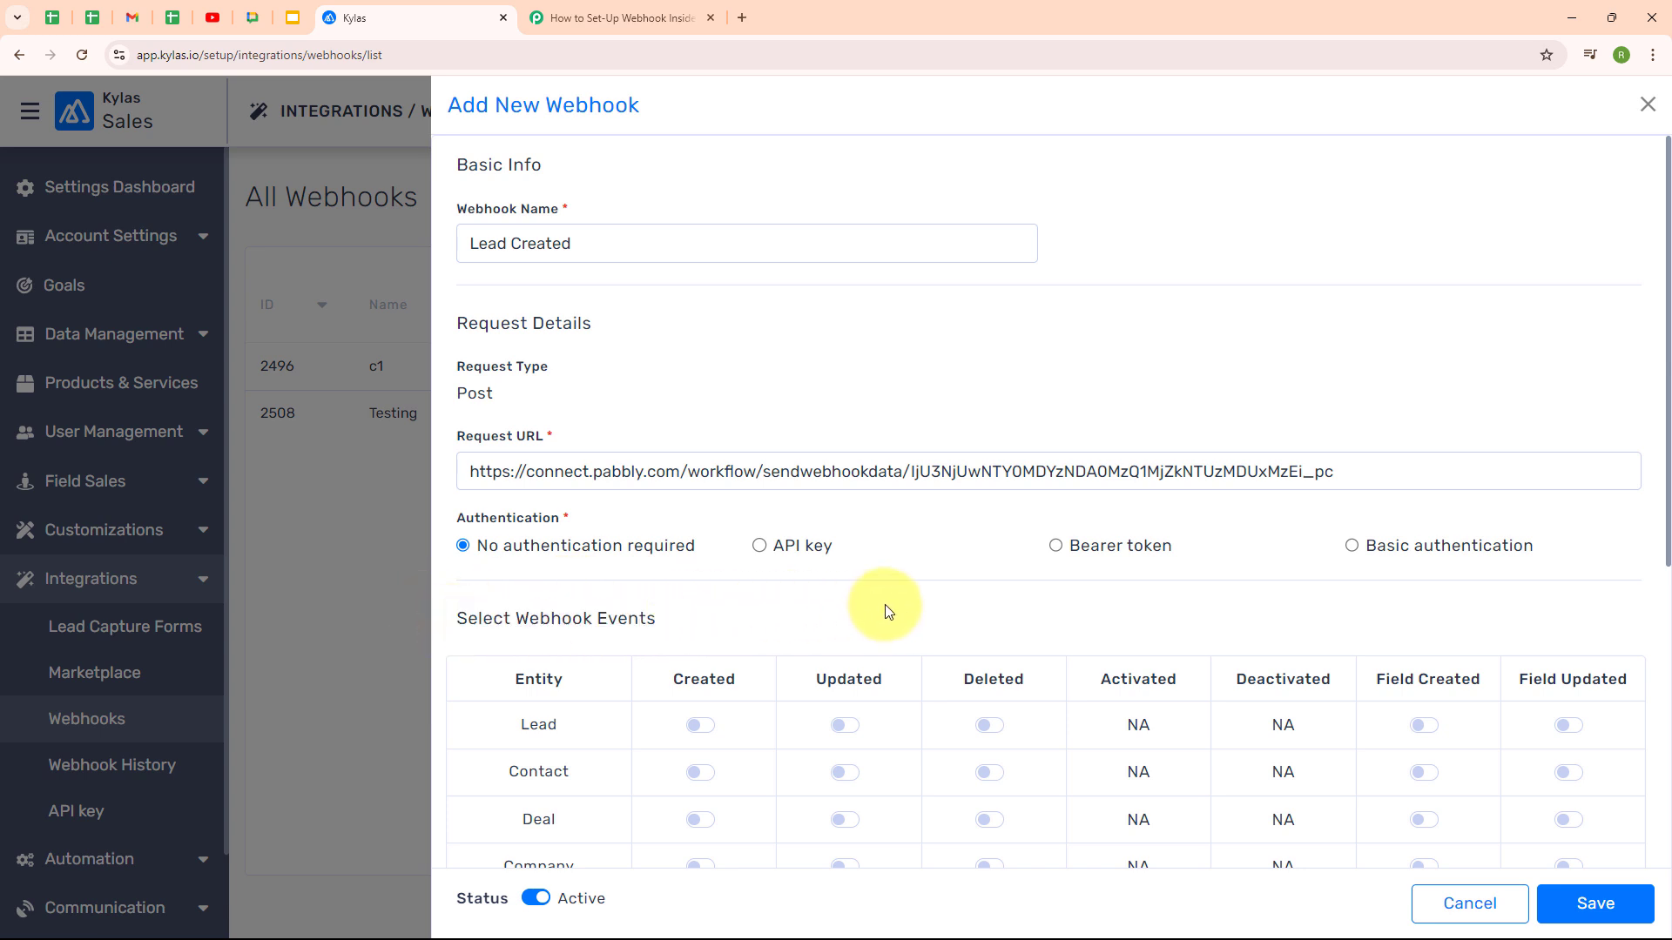
scroll(885, 606, "down", 2)
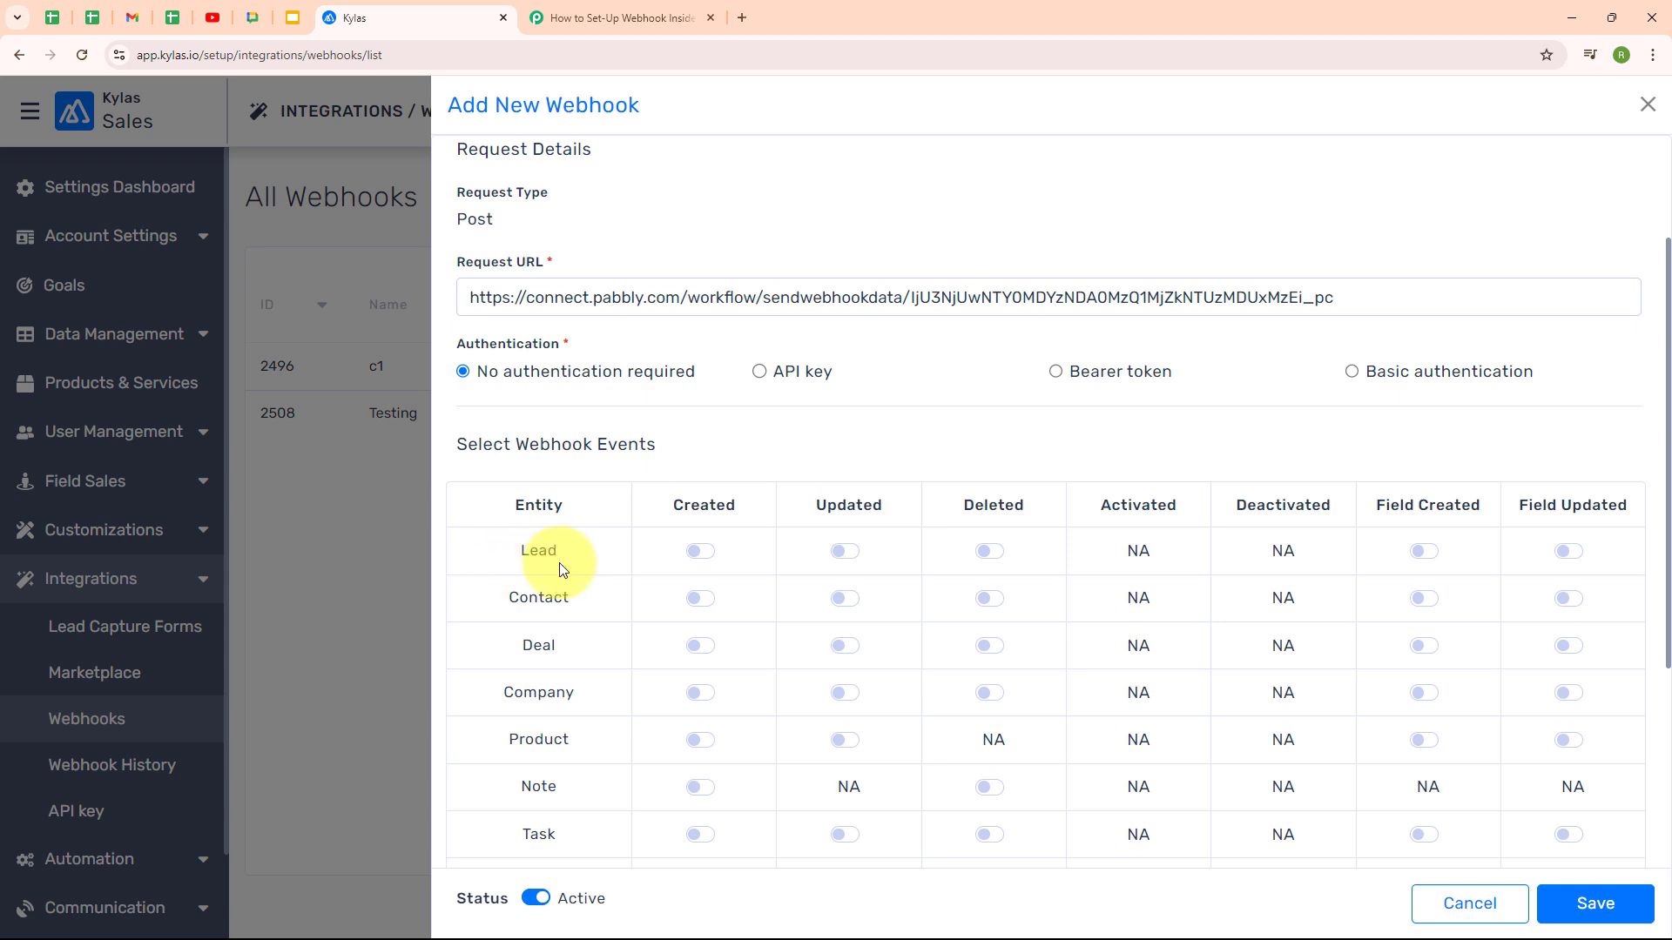
left_click(700, 551)
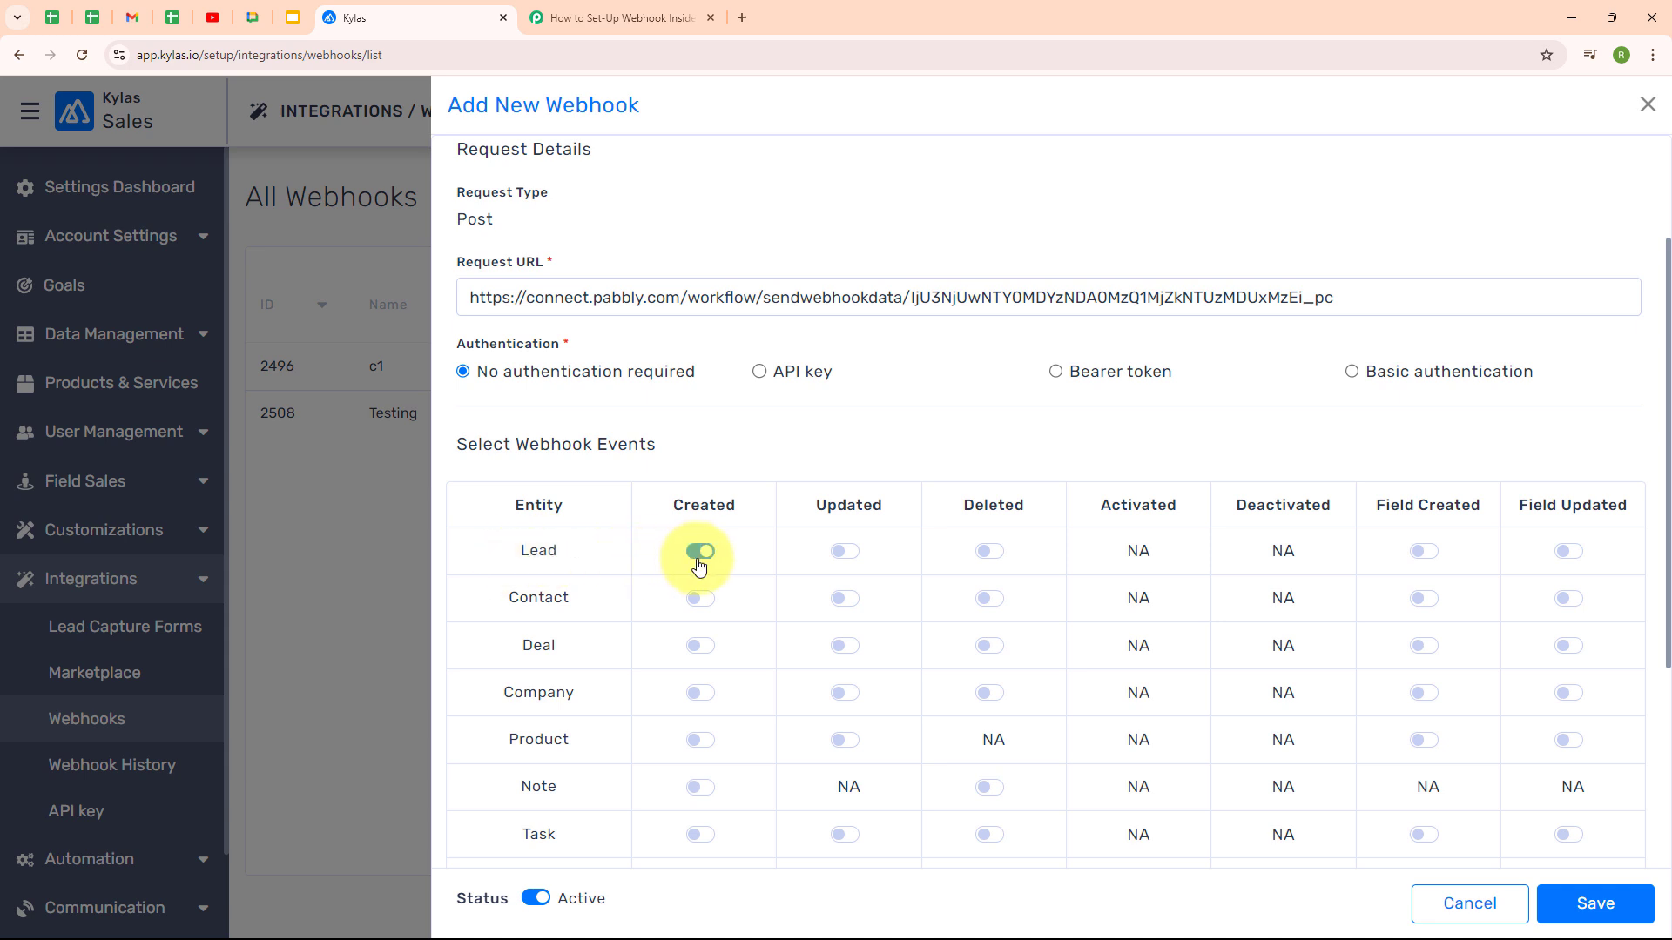
left_click(844, 551)
left_click(986, 554)
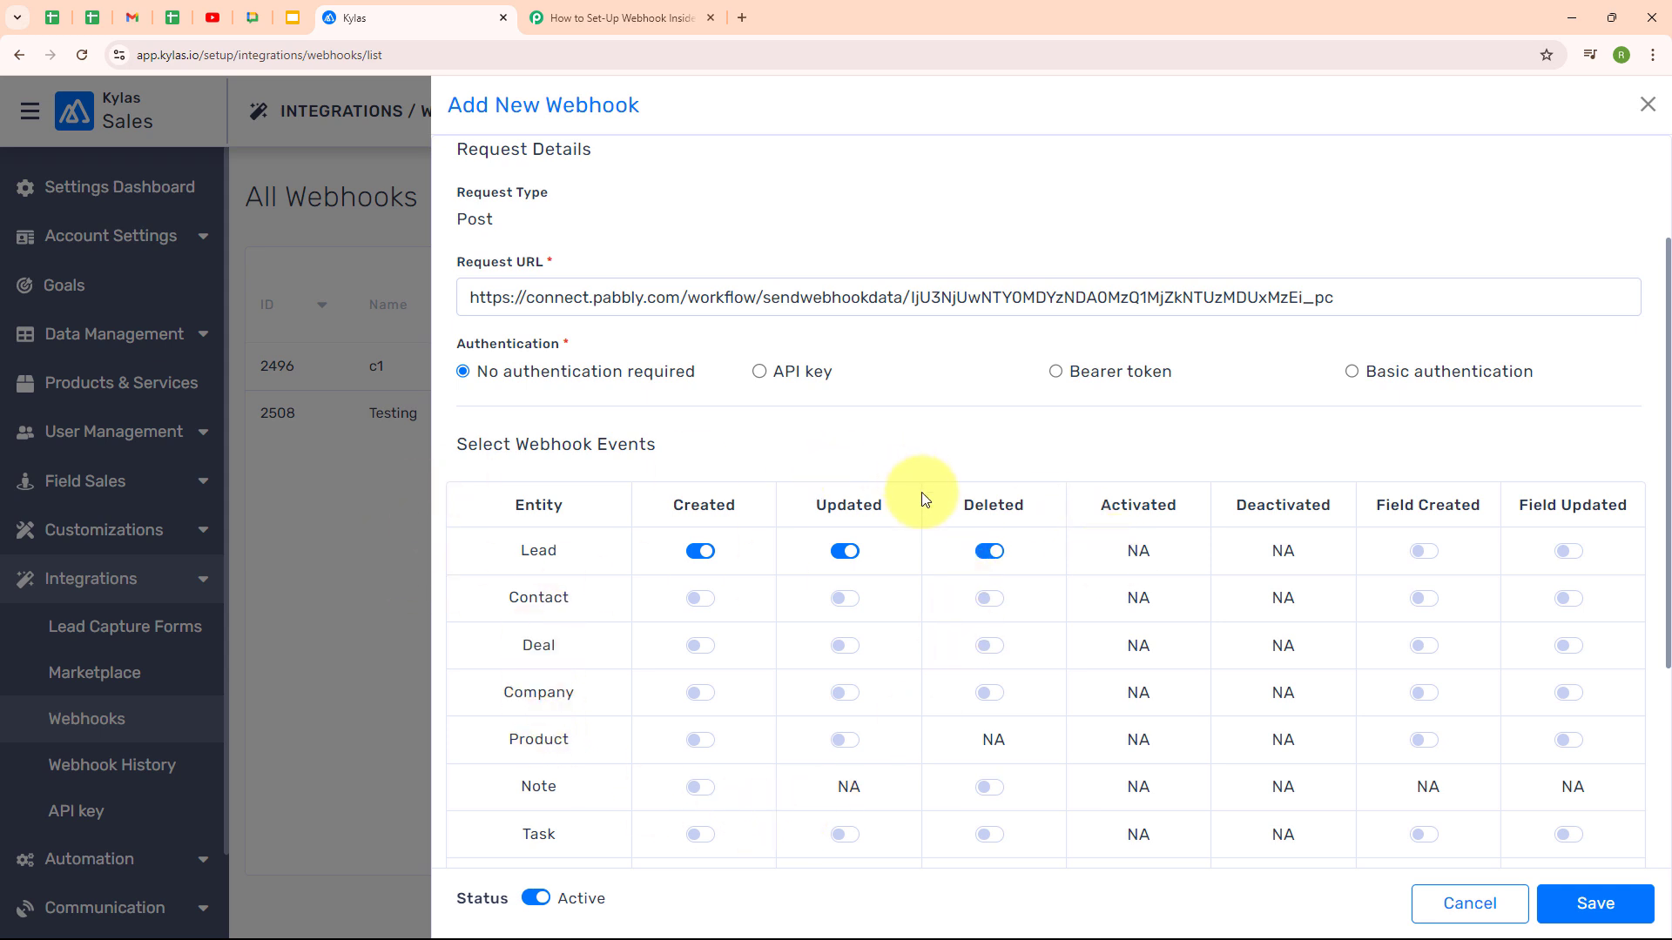
left_click(1594, 905)
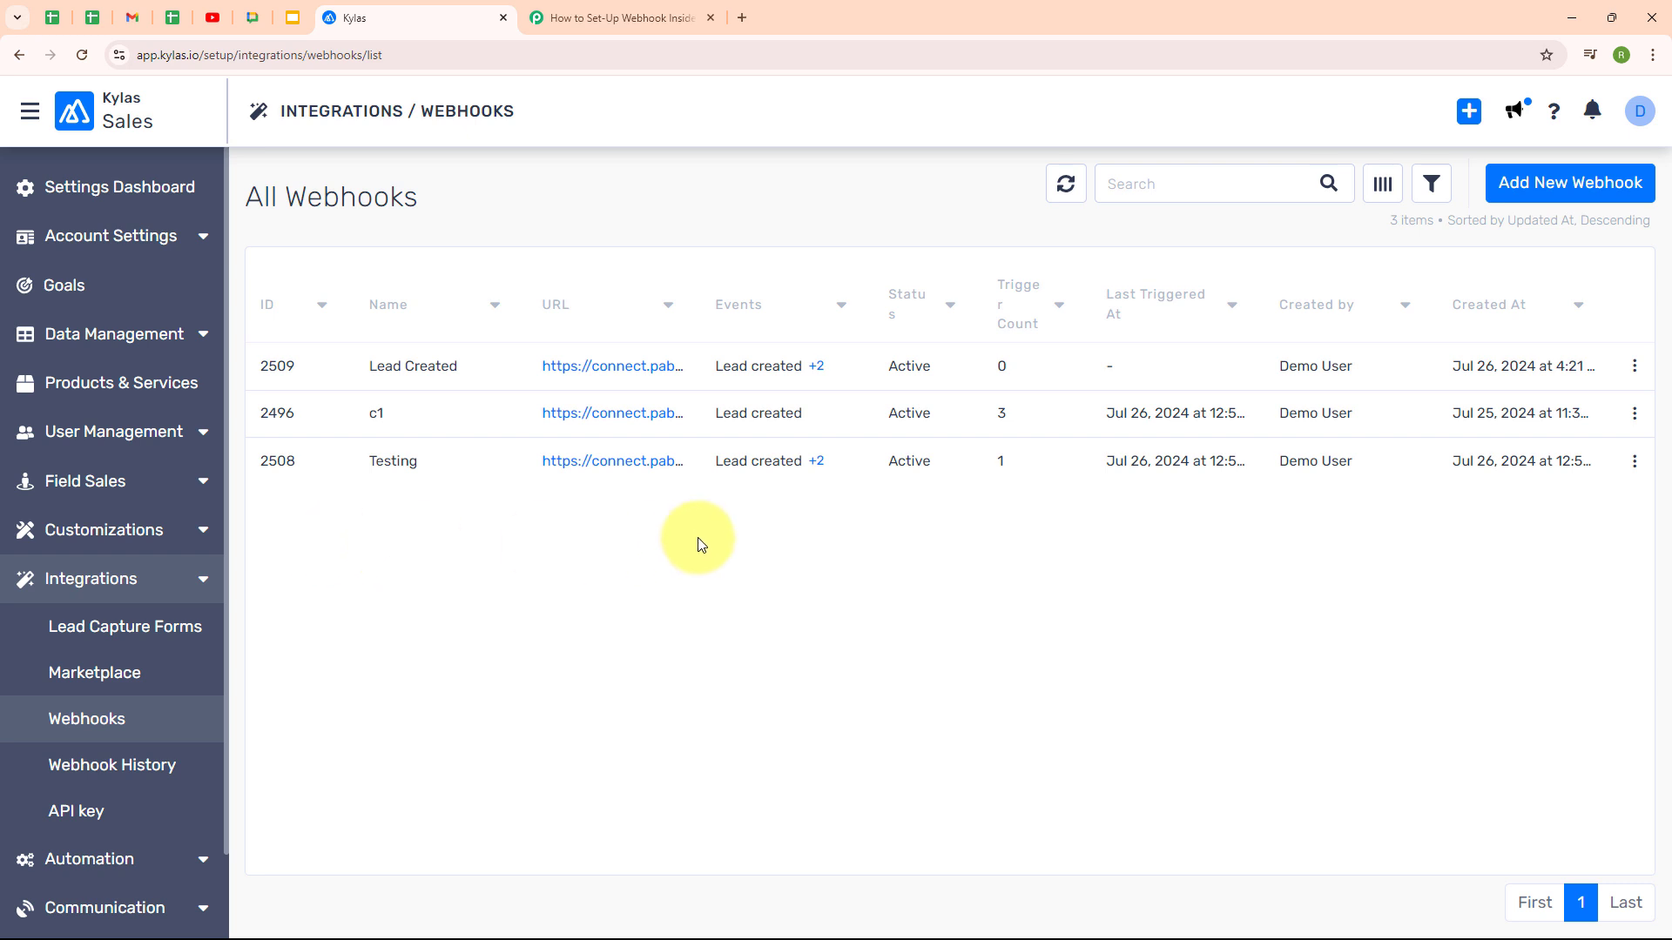
left_click(687, 11)
scroll(776, 253, "down", 3)
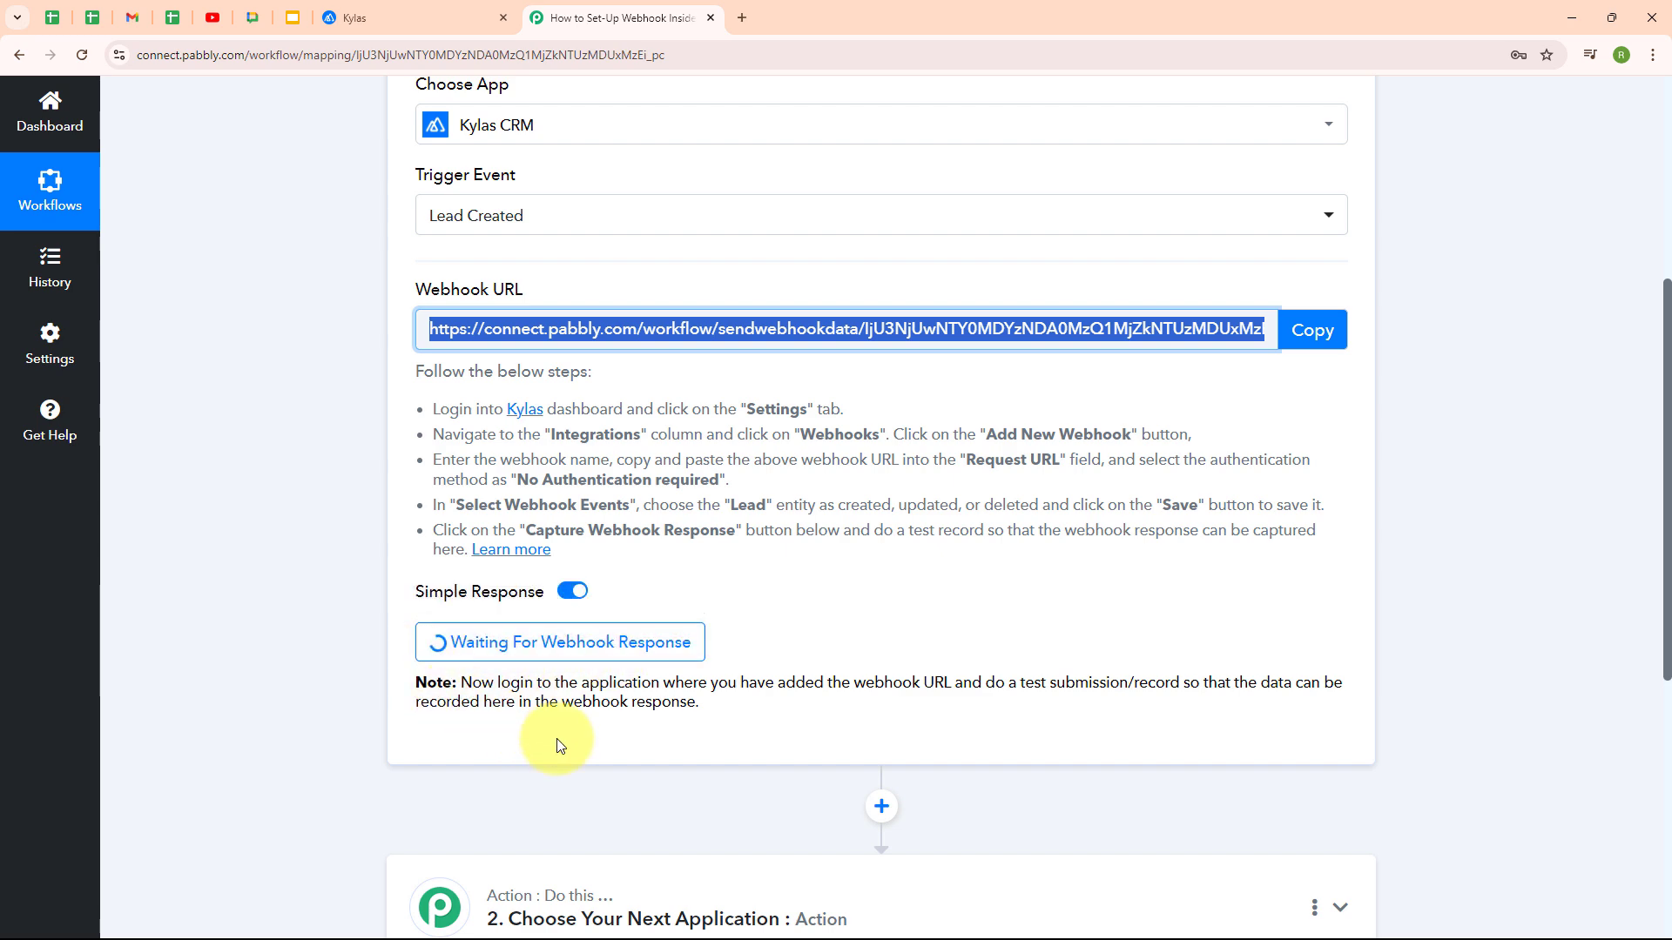
left_click(399, 12)
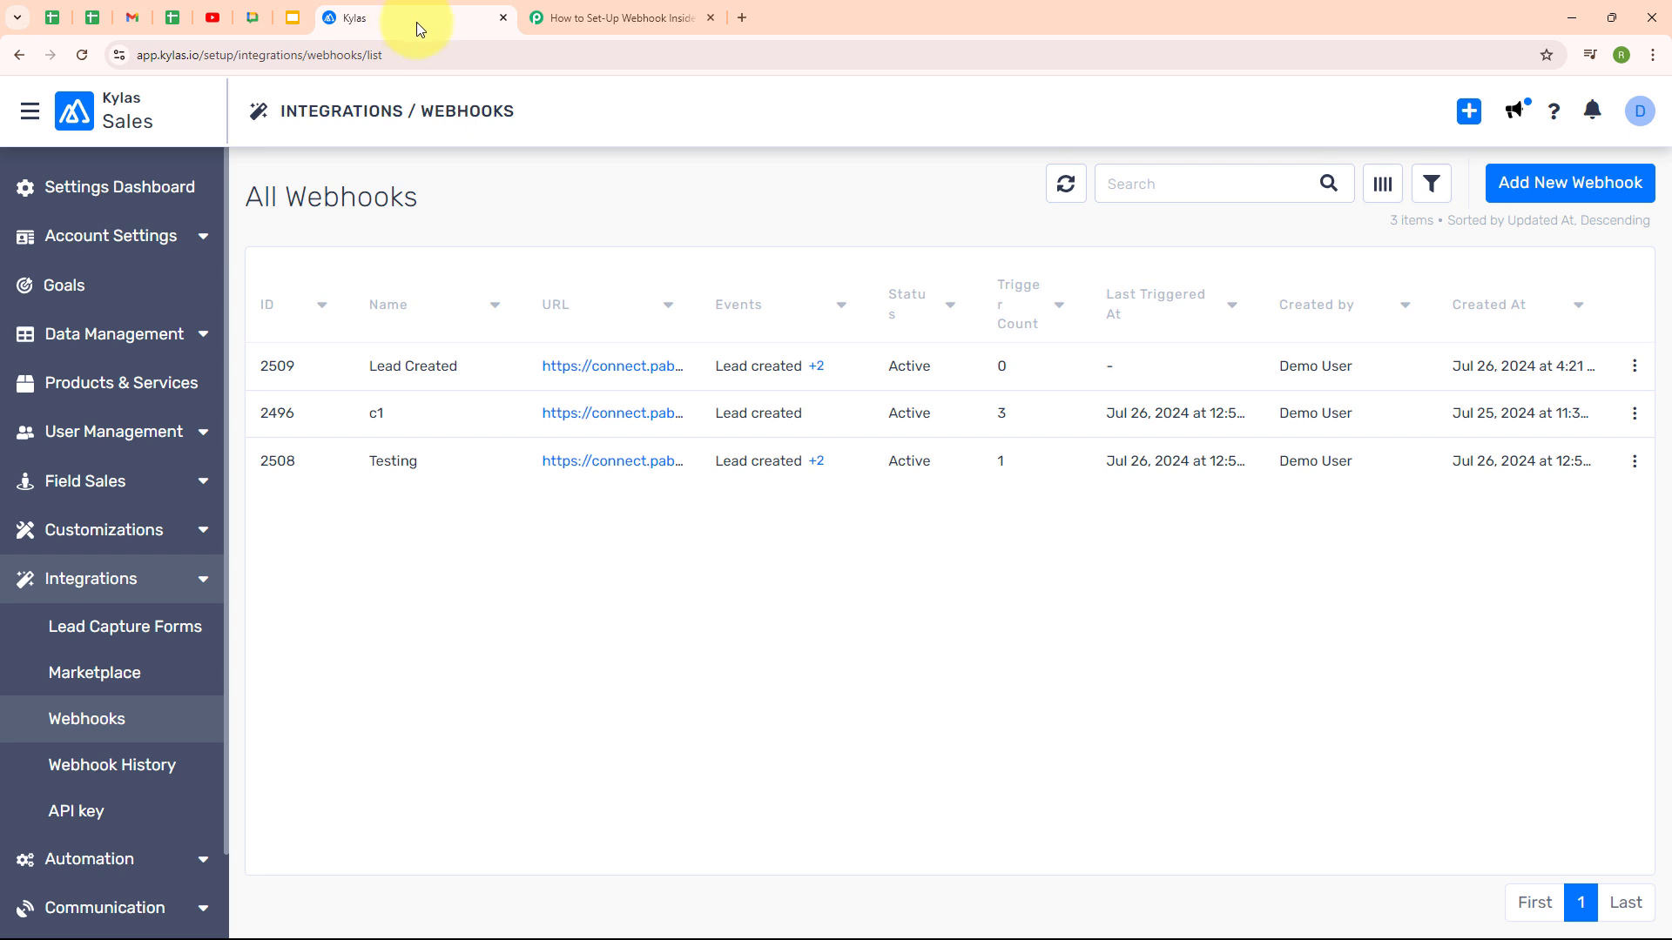
Start a new lead in Kylas and enter the test lead's first and last name
left_click(21, 57)
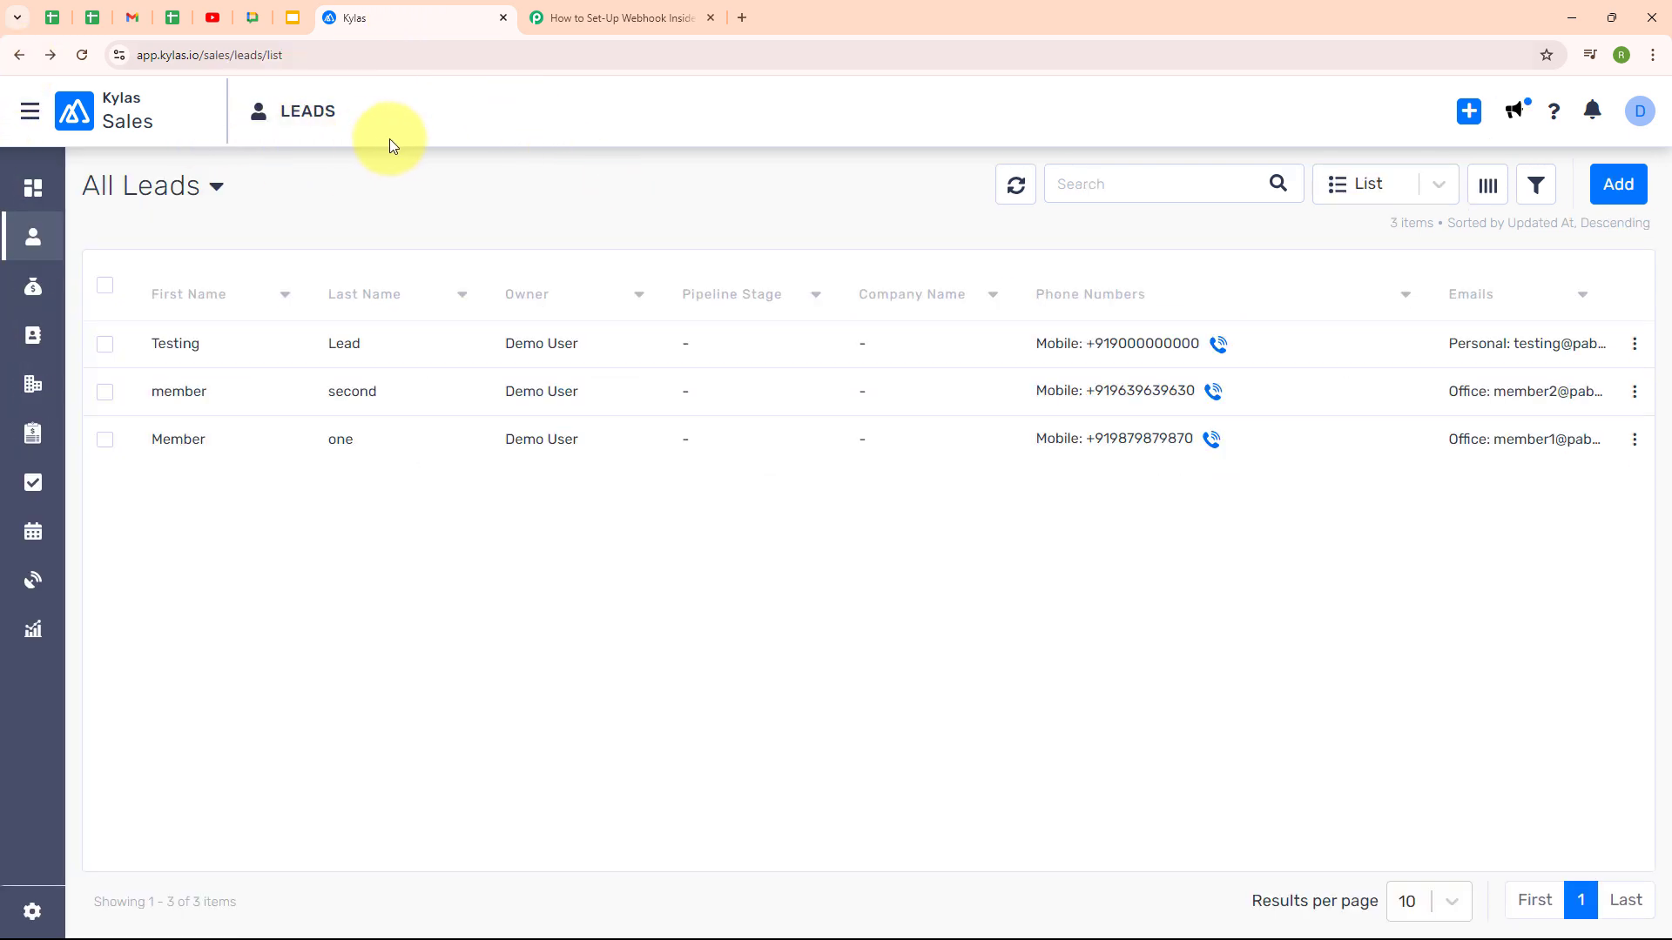
left_click(1606, 206)
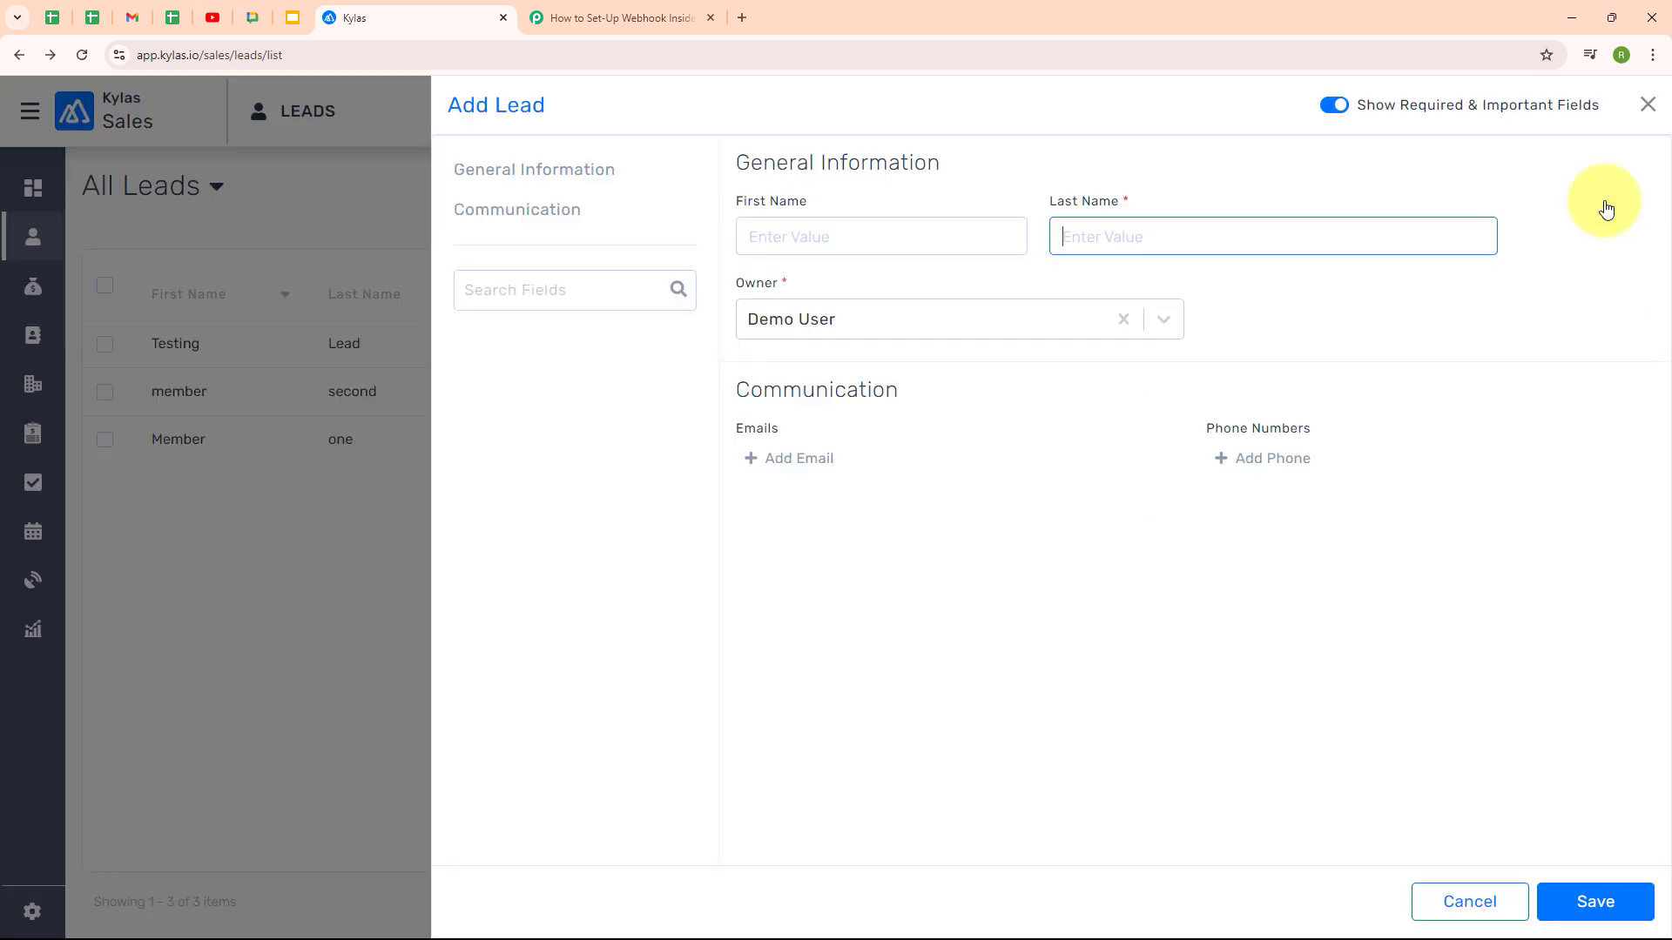
left_click(819, 242)
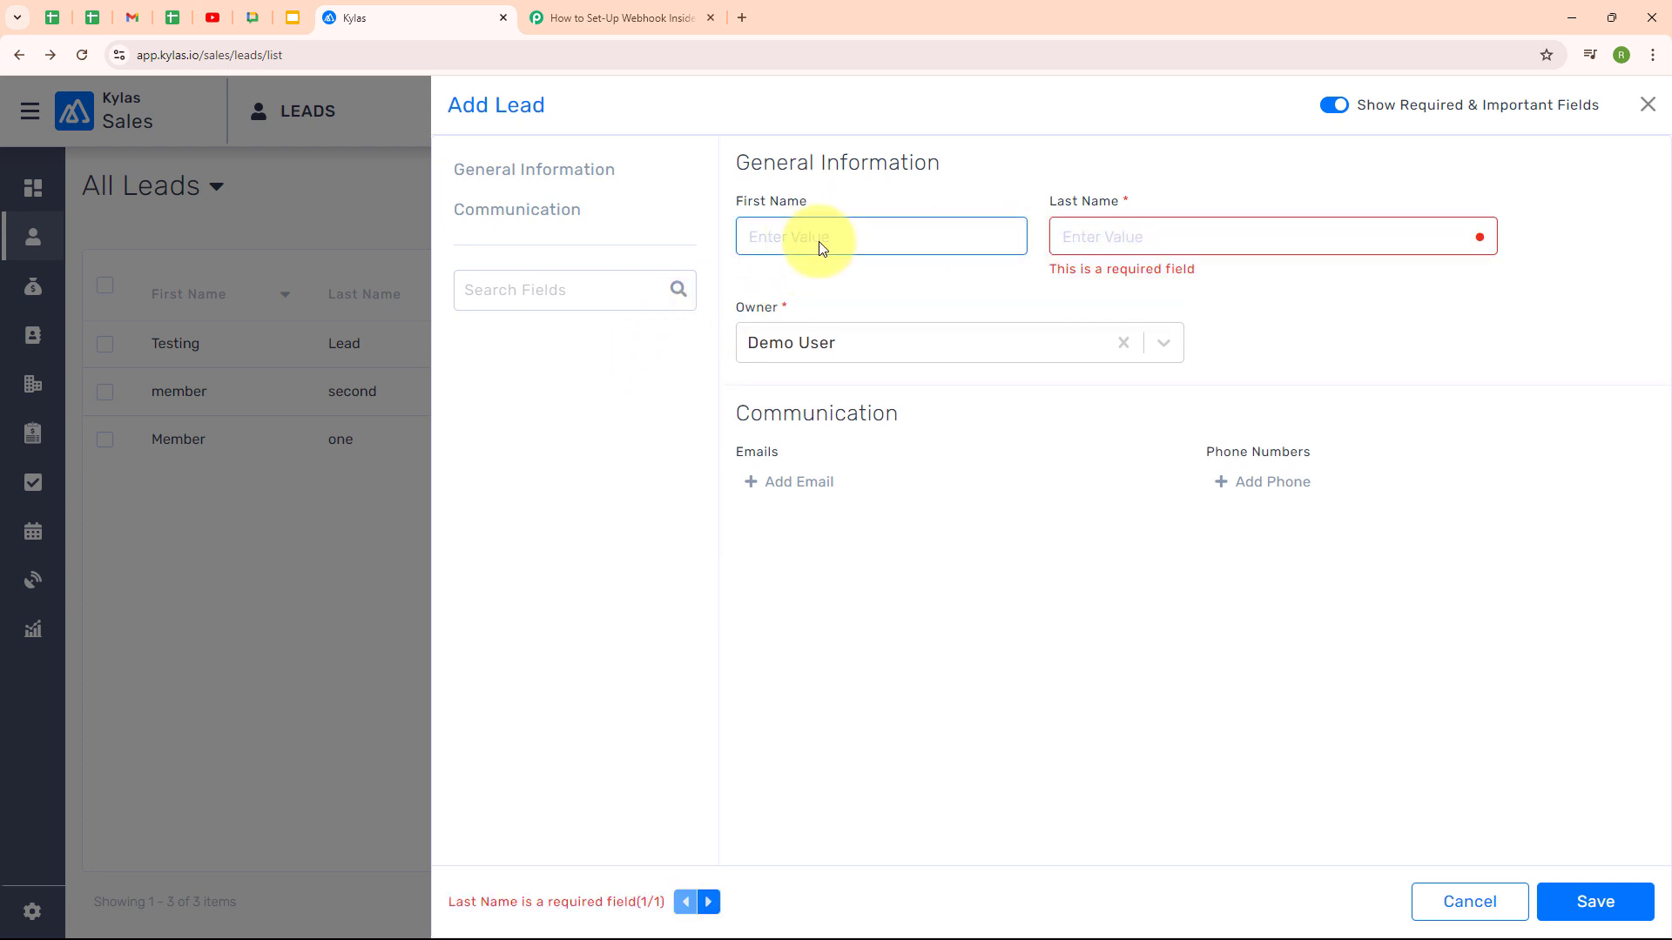
type("Dummy")
left_click(1096, 233)
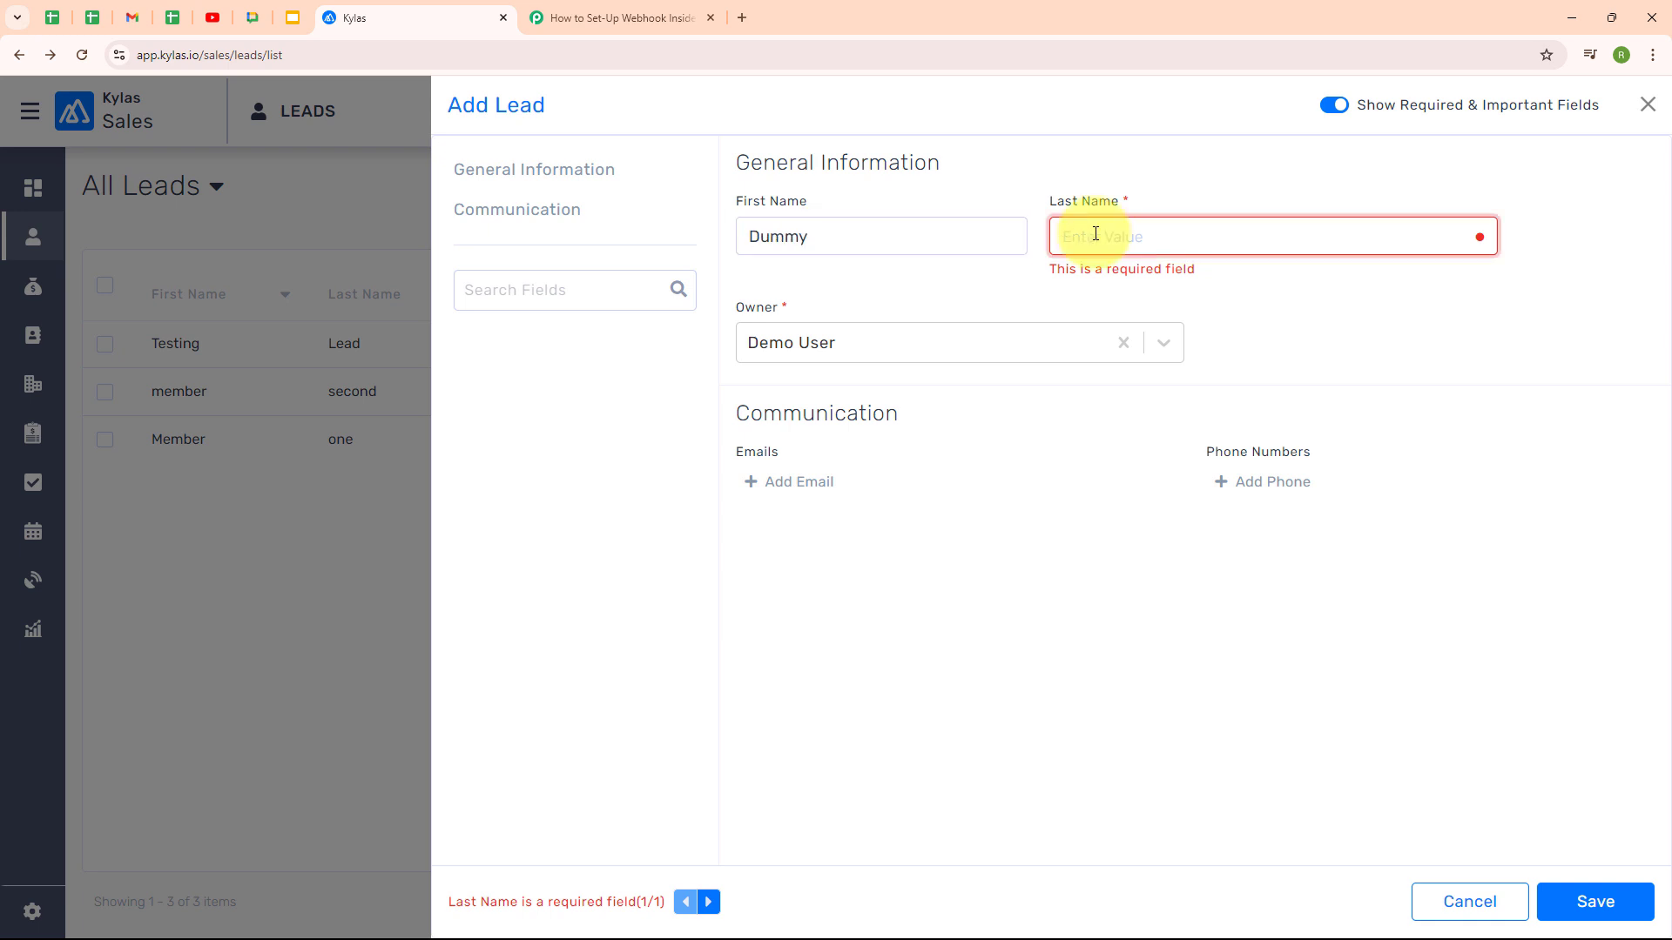
type("Lead")
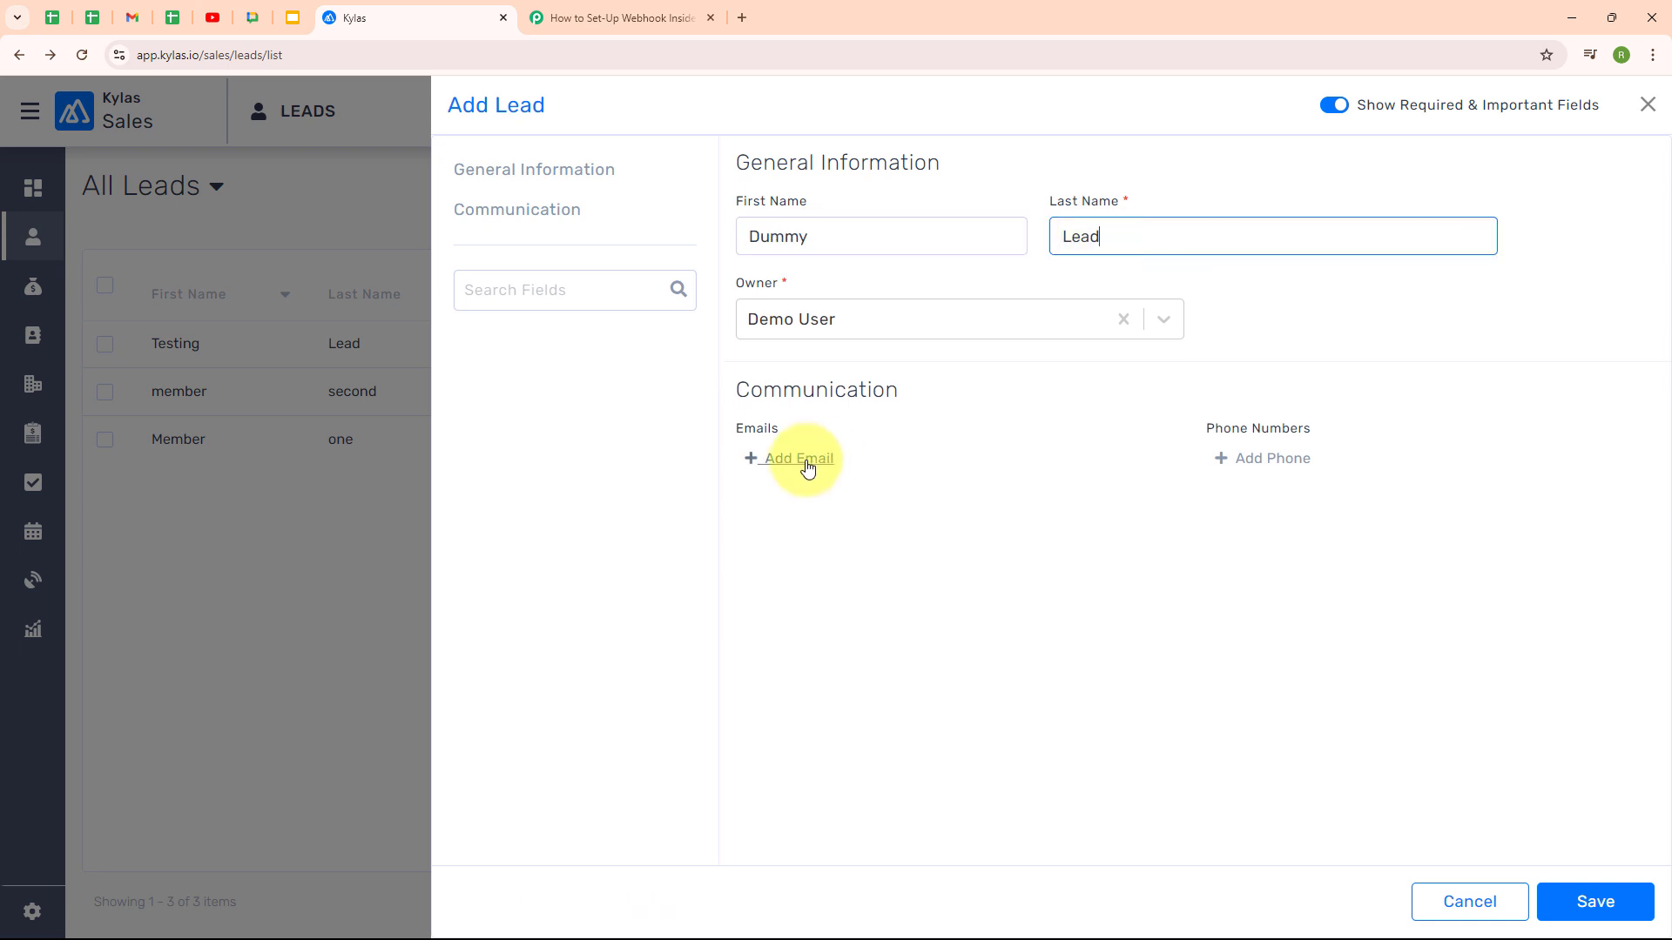
Add a Personal email address and a Mobile phone number, then save the lead
left_click(808, 468)
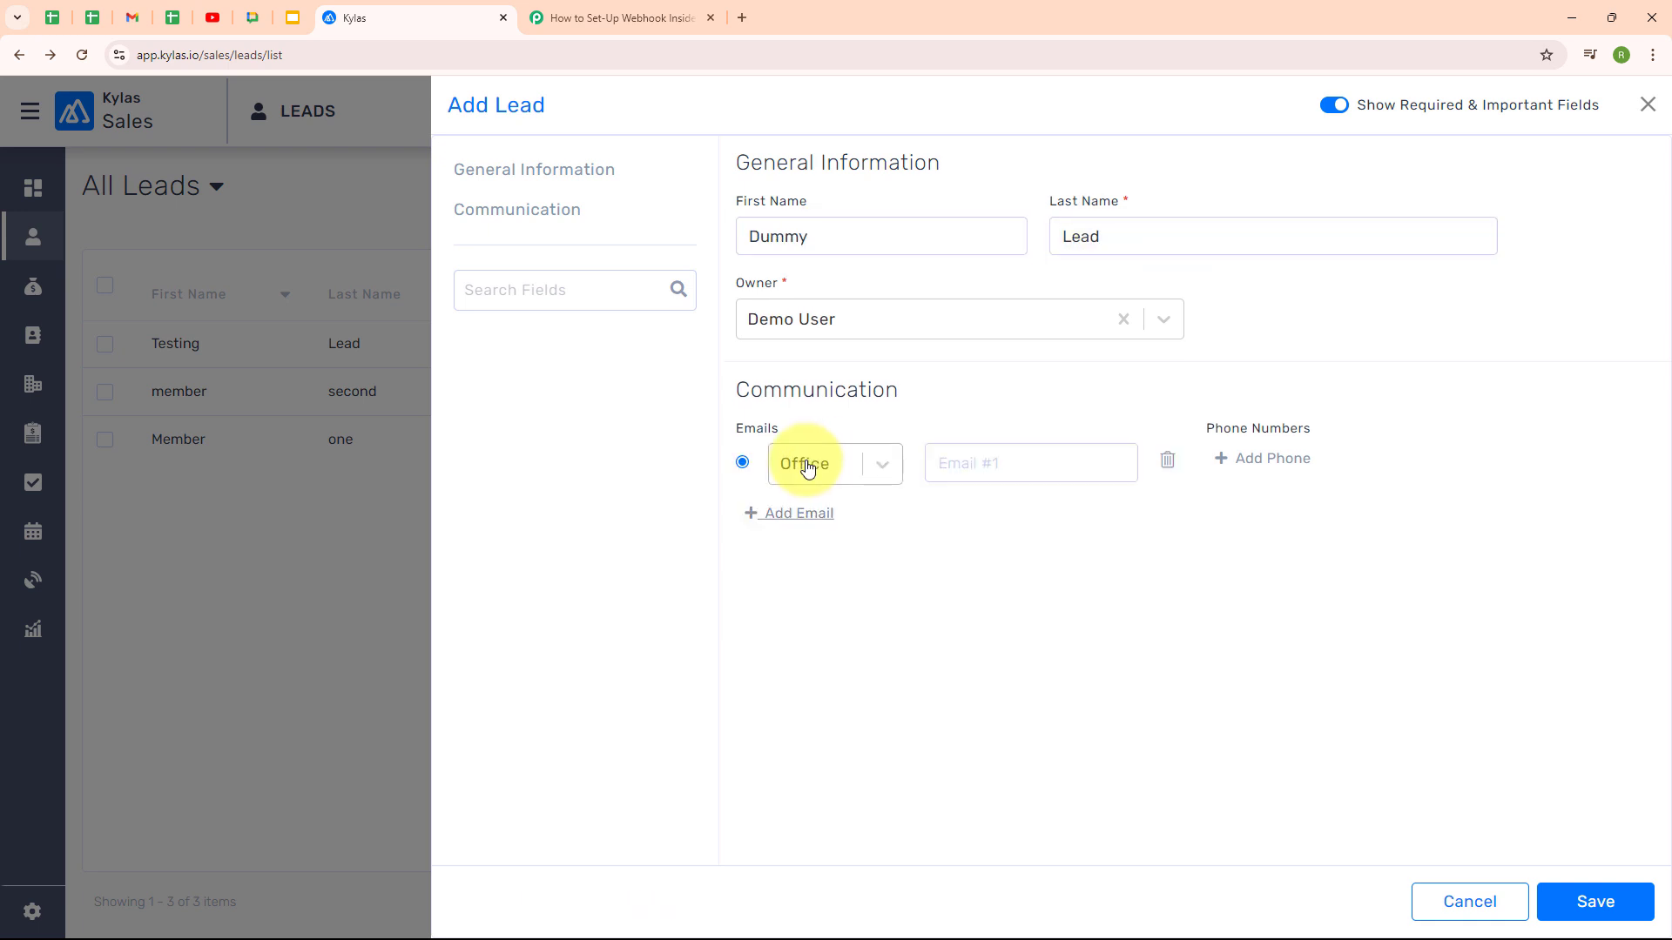
left_click(884, 473)
left_click(869, 566)
left_click(1021, 462)
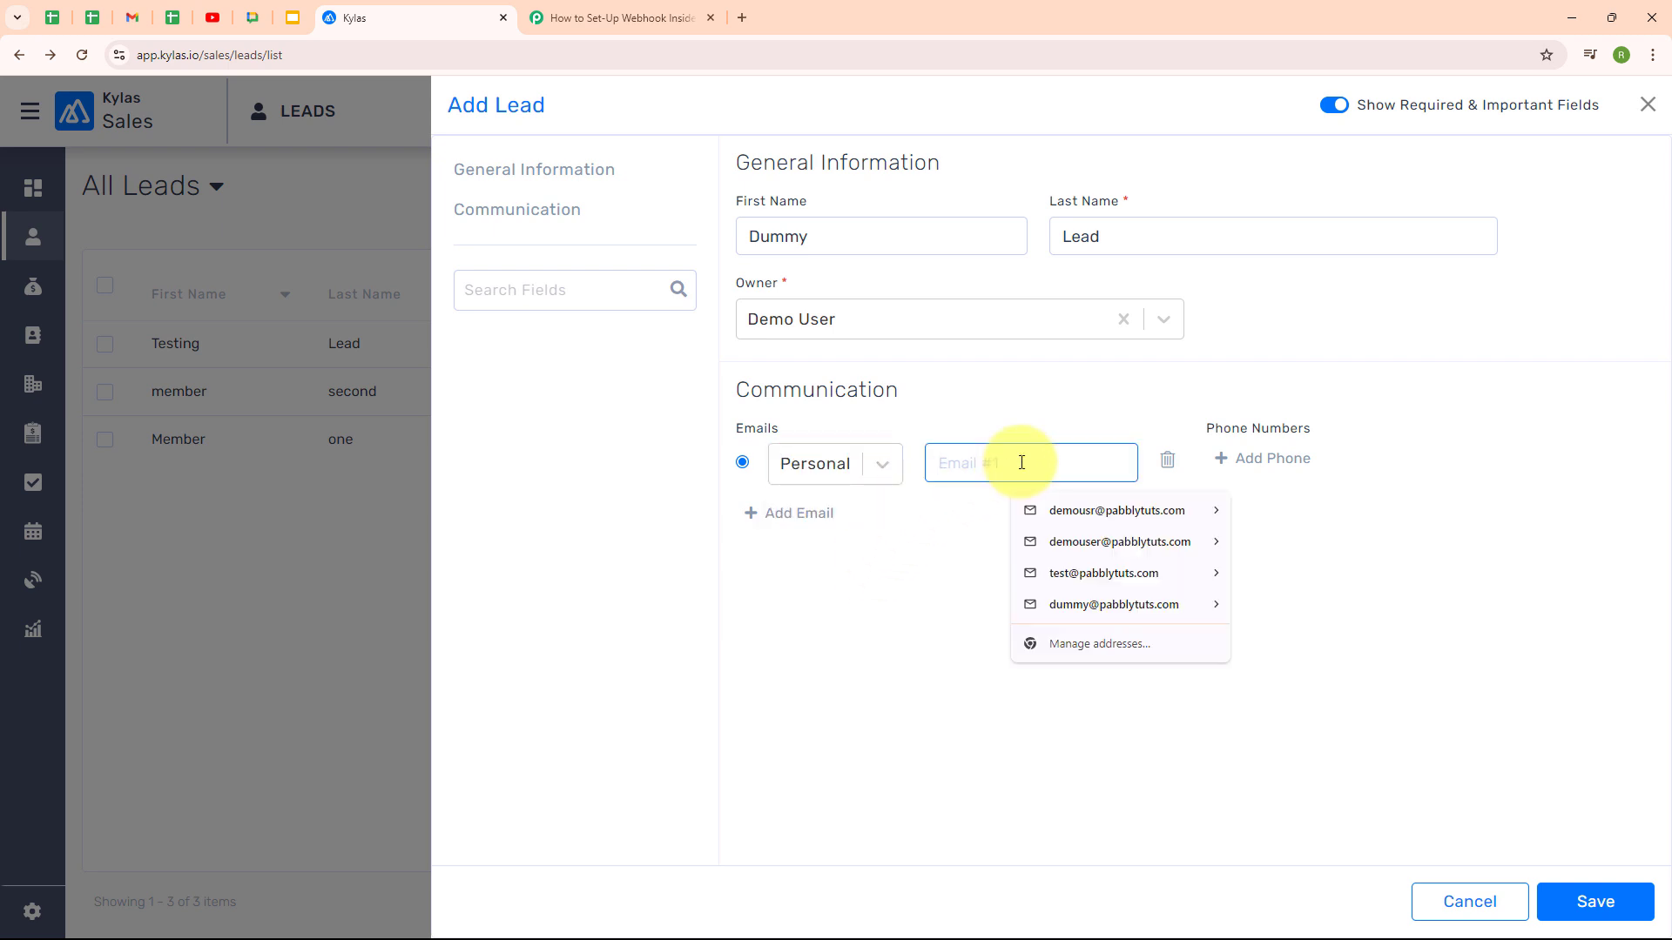
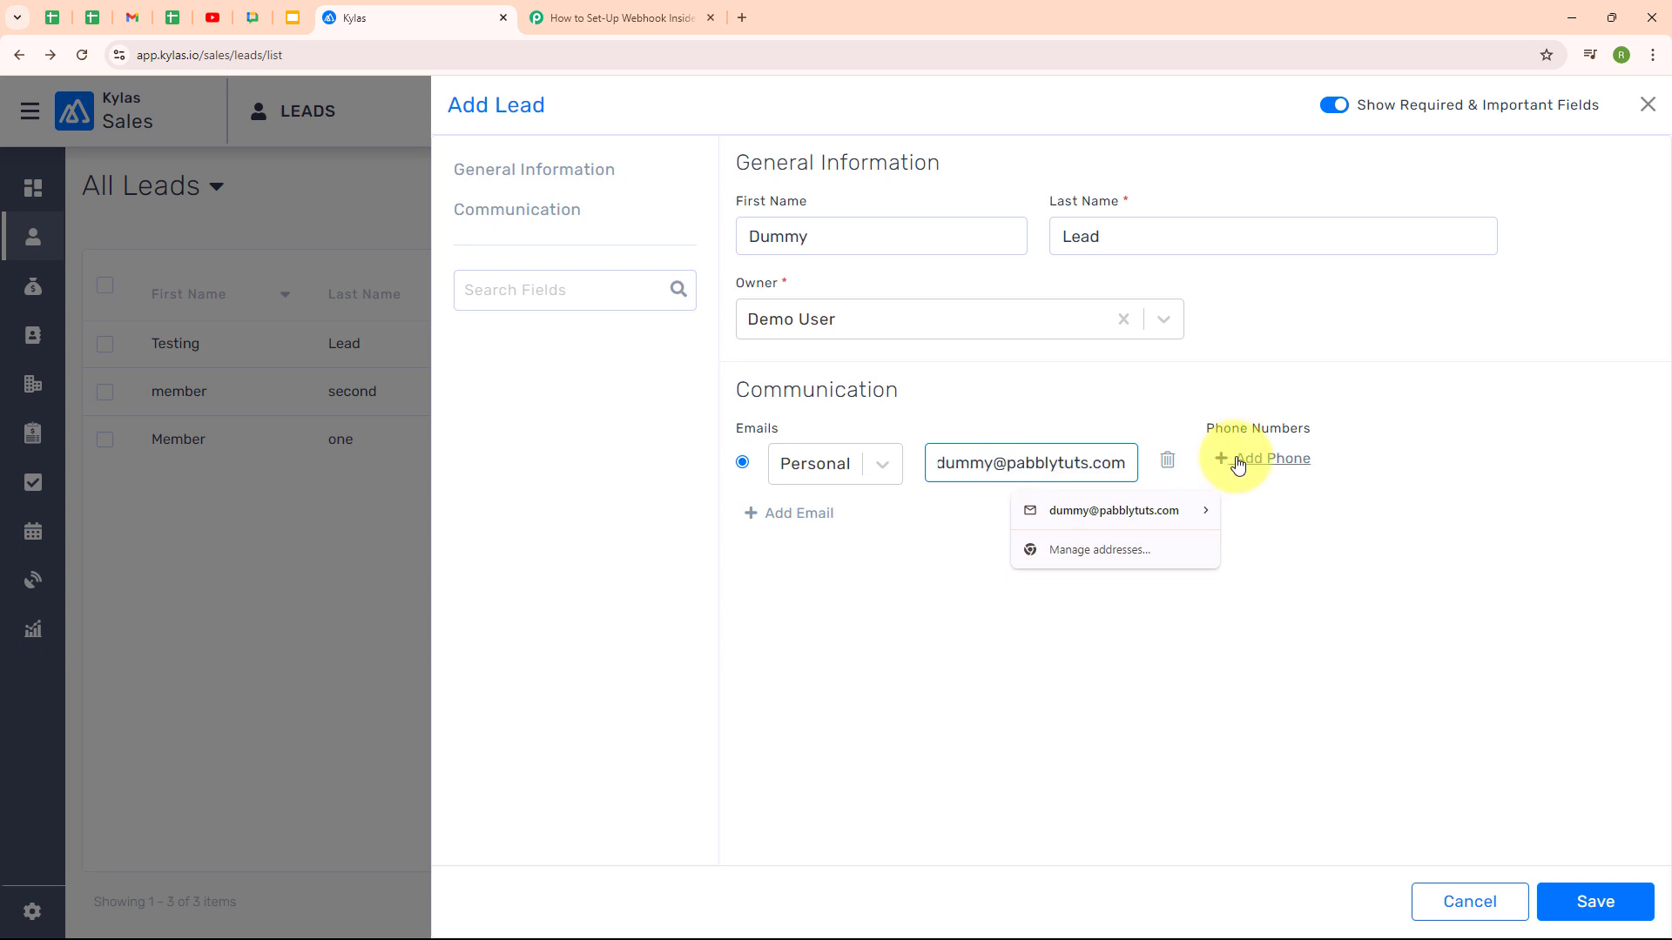
left_click(1236, 458)
left_click(1524, 463)
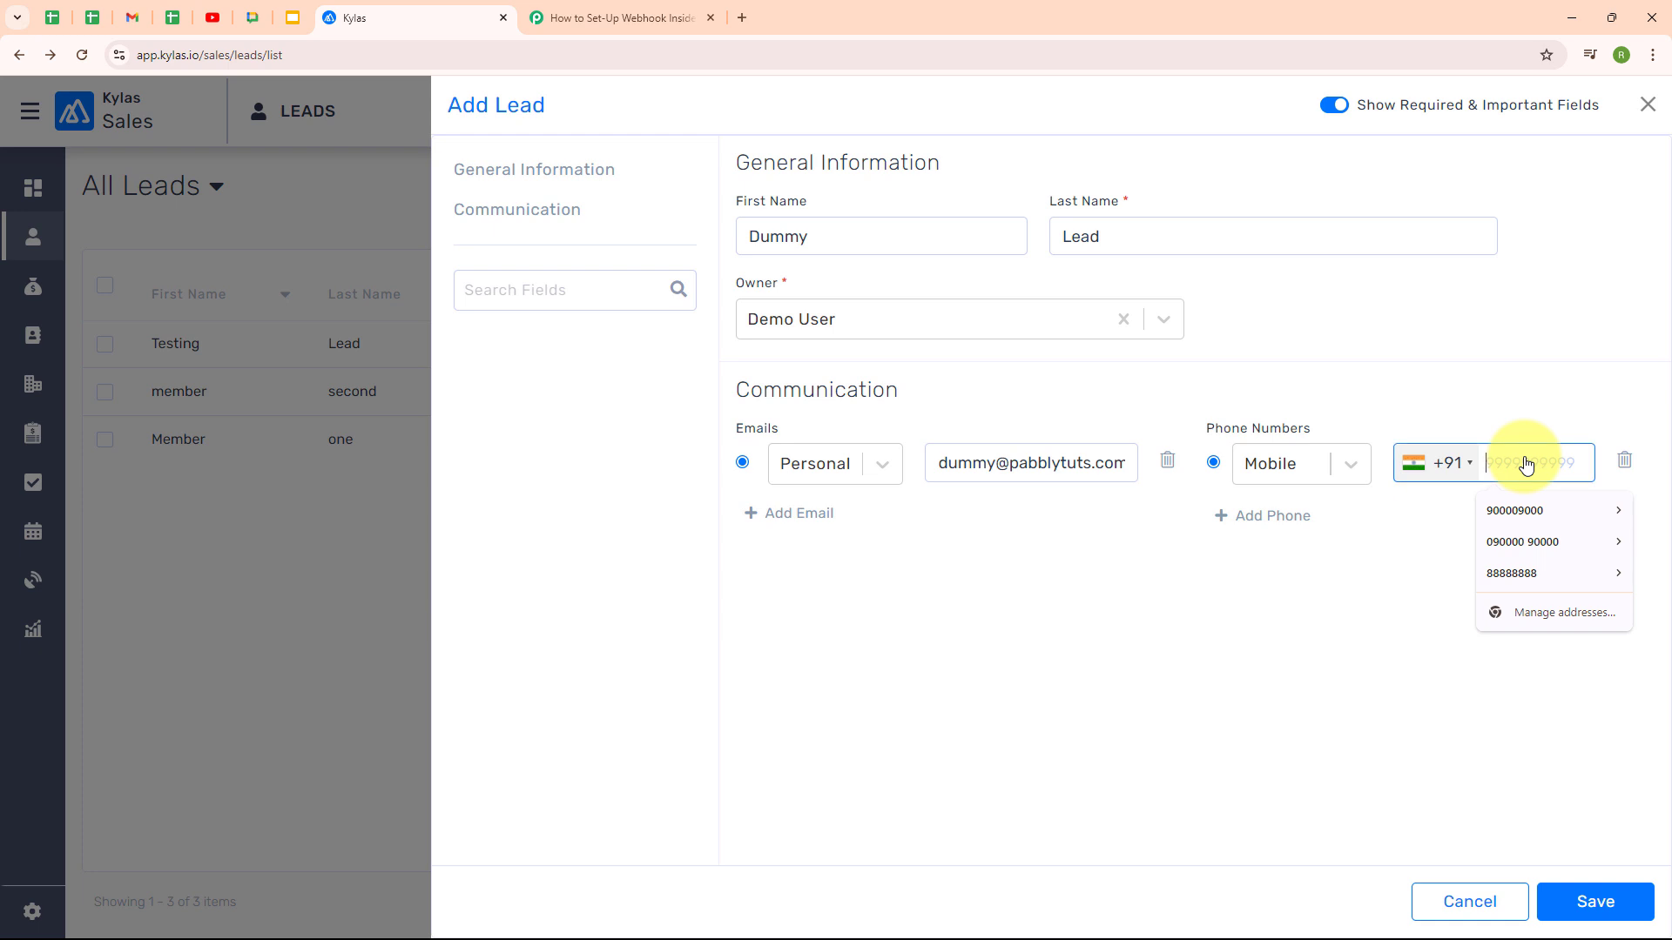
type("8000000000")
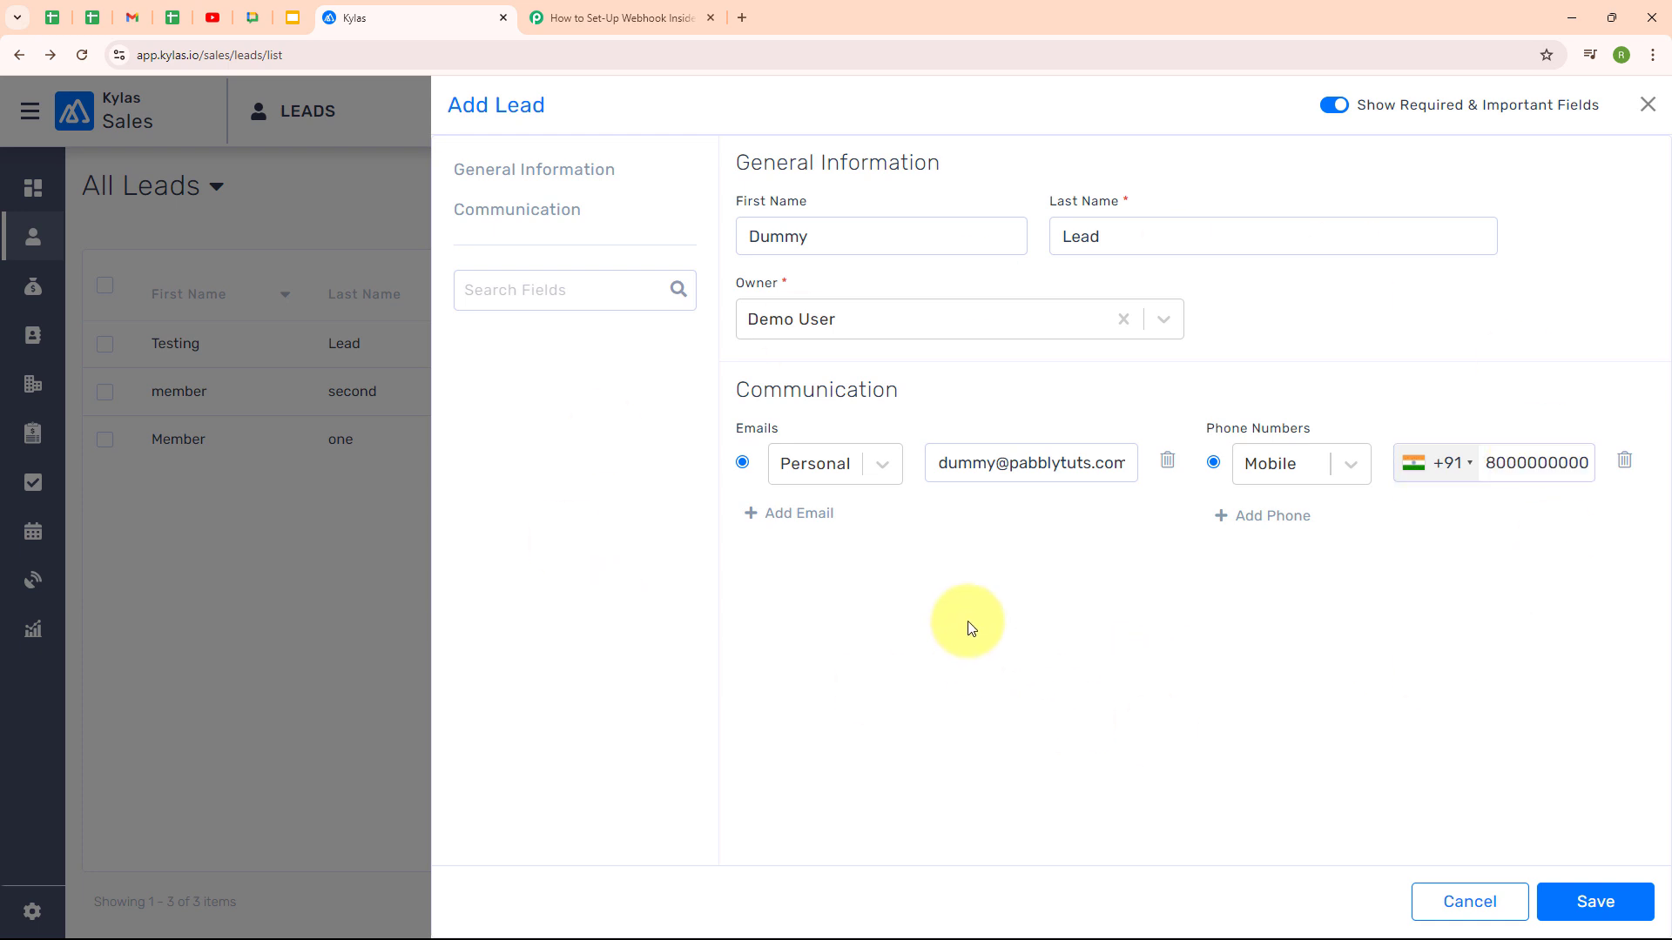
left_click(1602, 907)
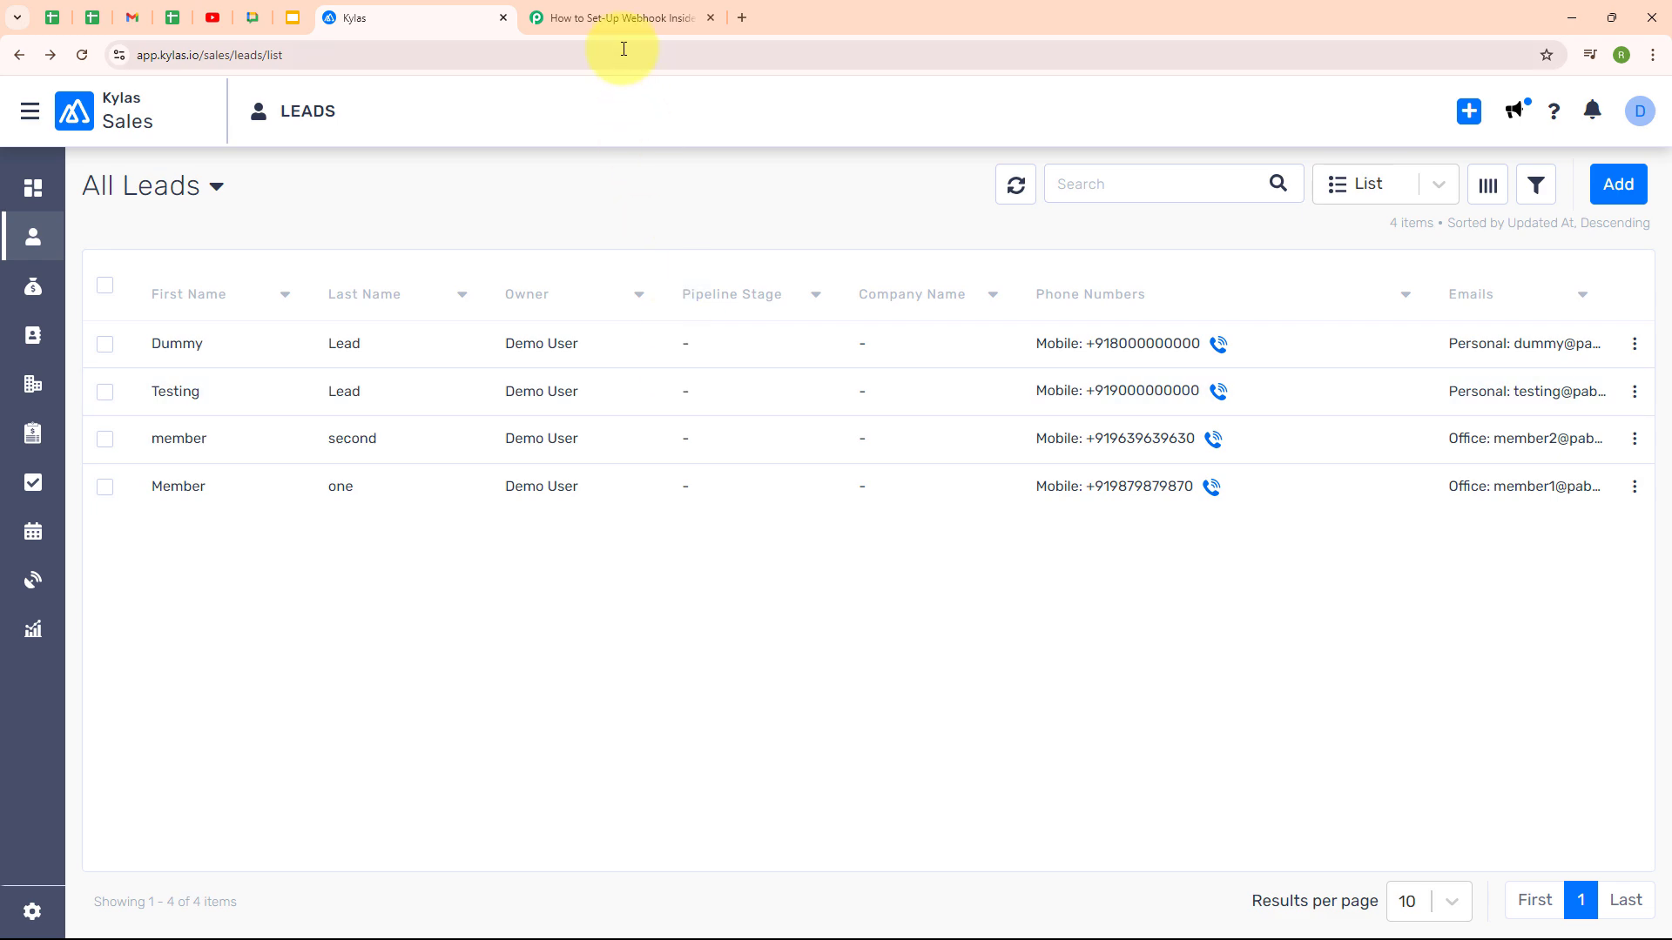
Back in Pabbly, check the captured LEAD_CREATED event value in the webhook response
left_click(607, 26)
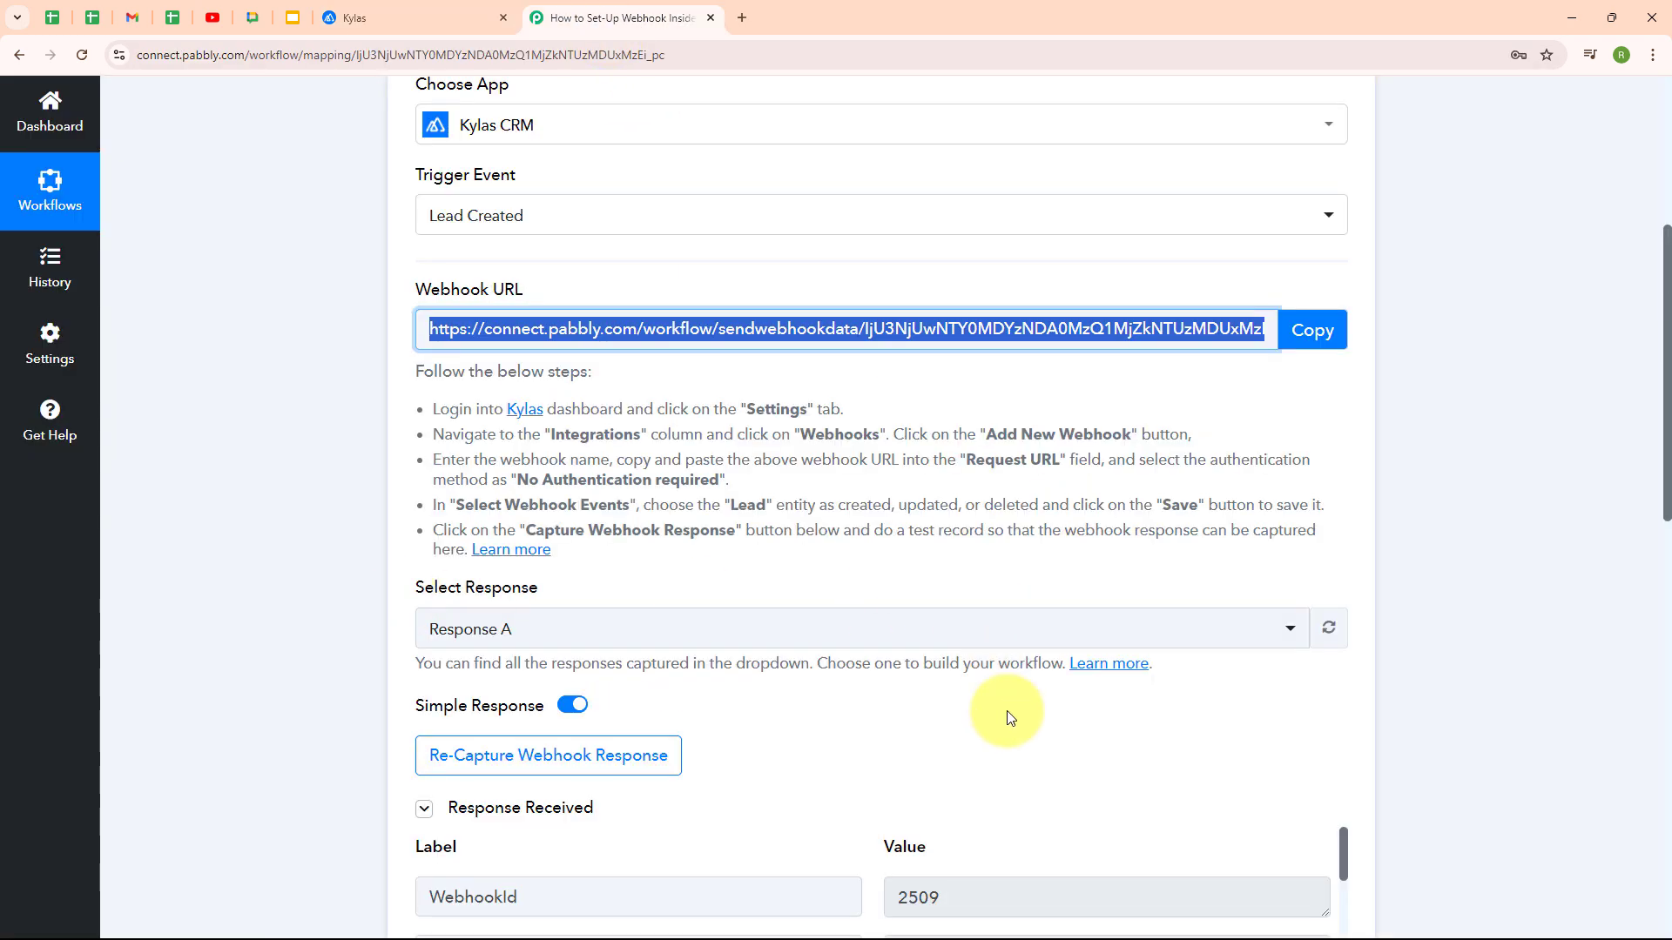
scroll(1063, 775, "down", 4)
scroll(1076, 691, "down", 3)
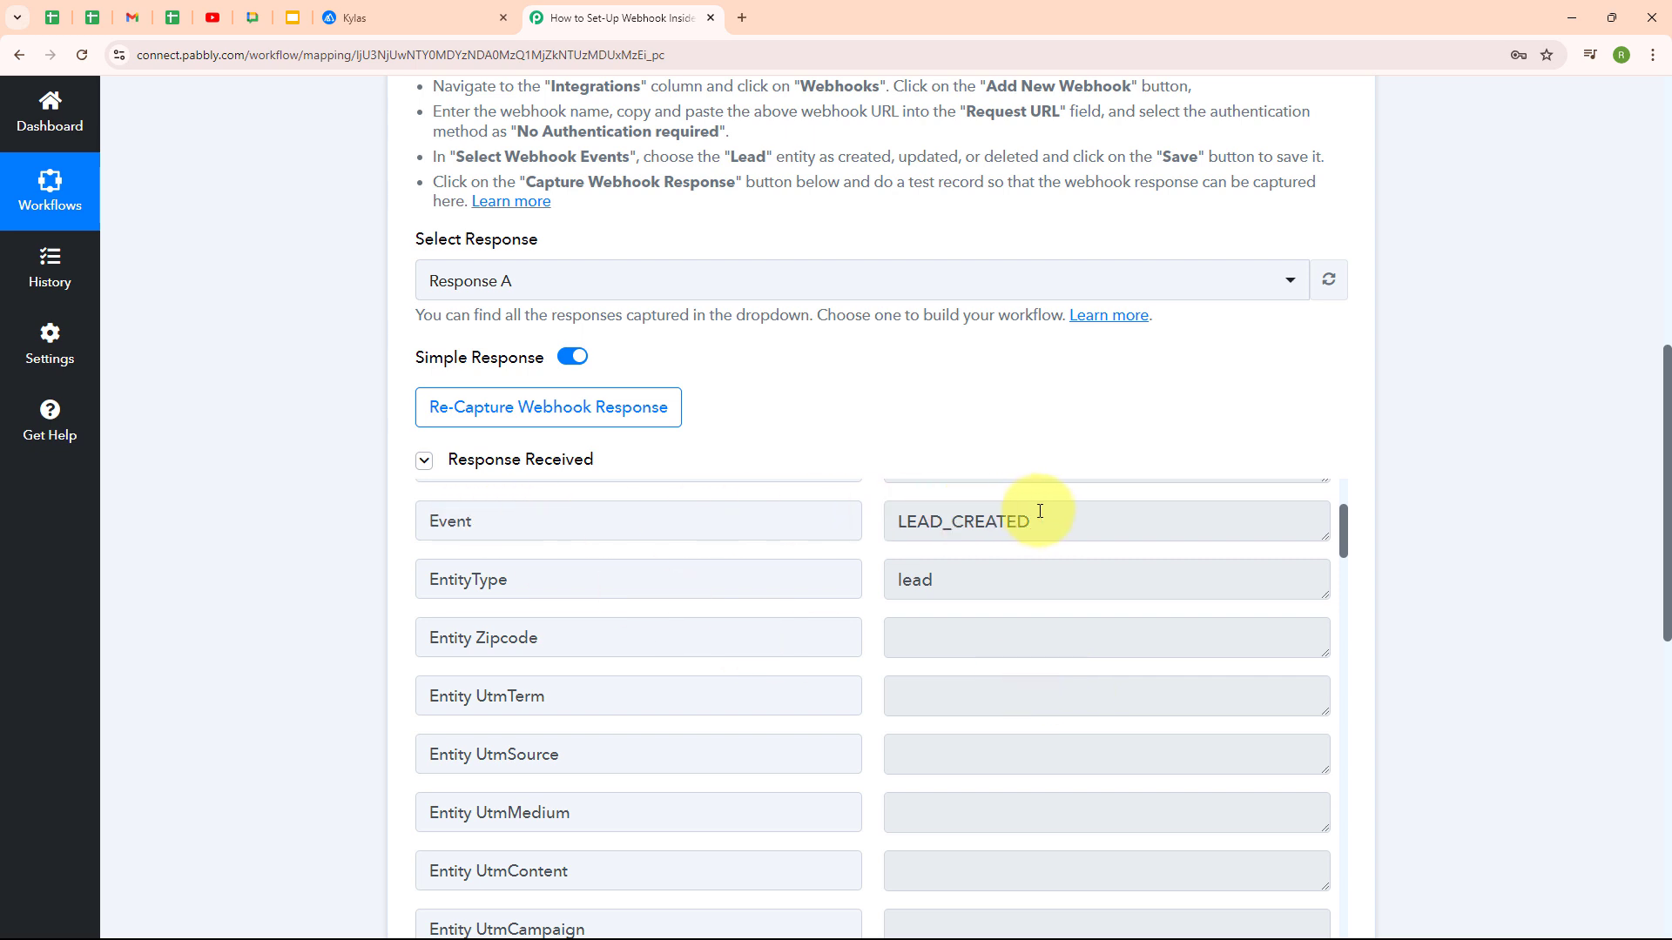
left_click_drag(1056, 518, 877, 547)
left_click(878, 547)
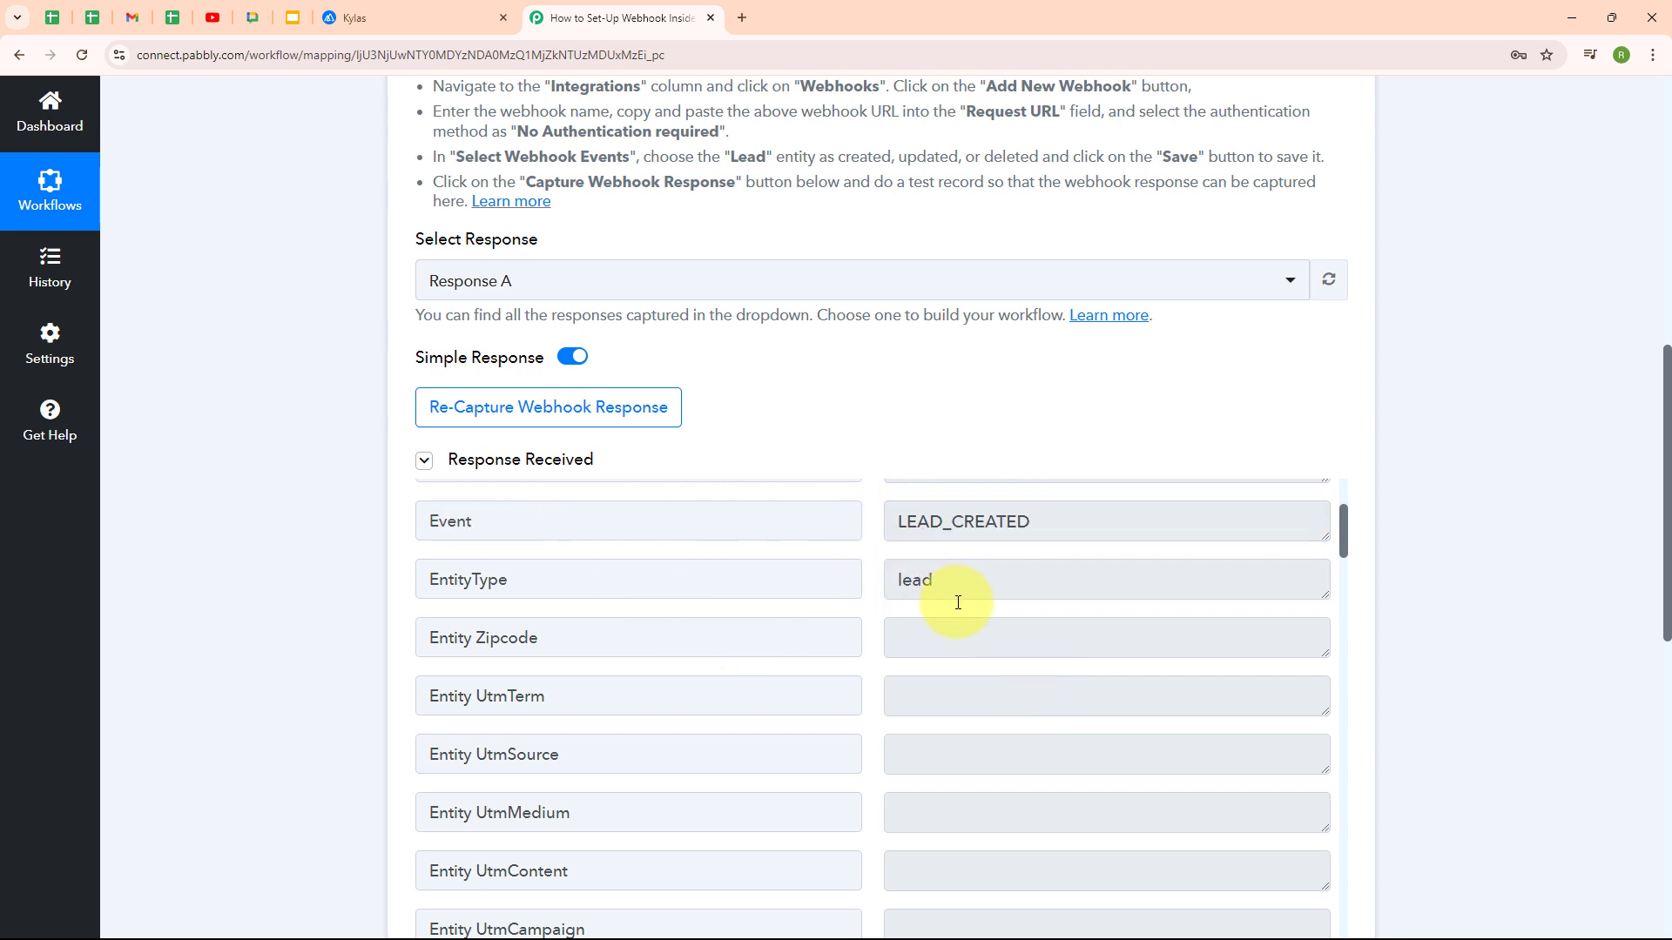
Review the captured phone rows with +91 dial code and the lead's last and first names
scroll(1105, 668, "down", 7)
scroll(1107, 673, "down", 2)
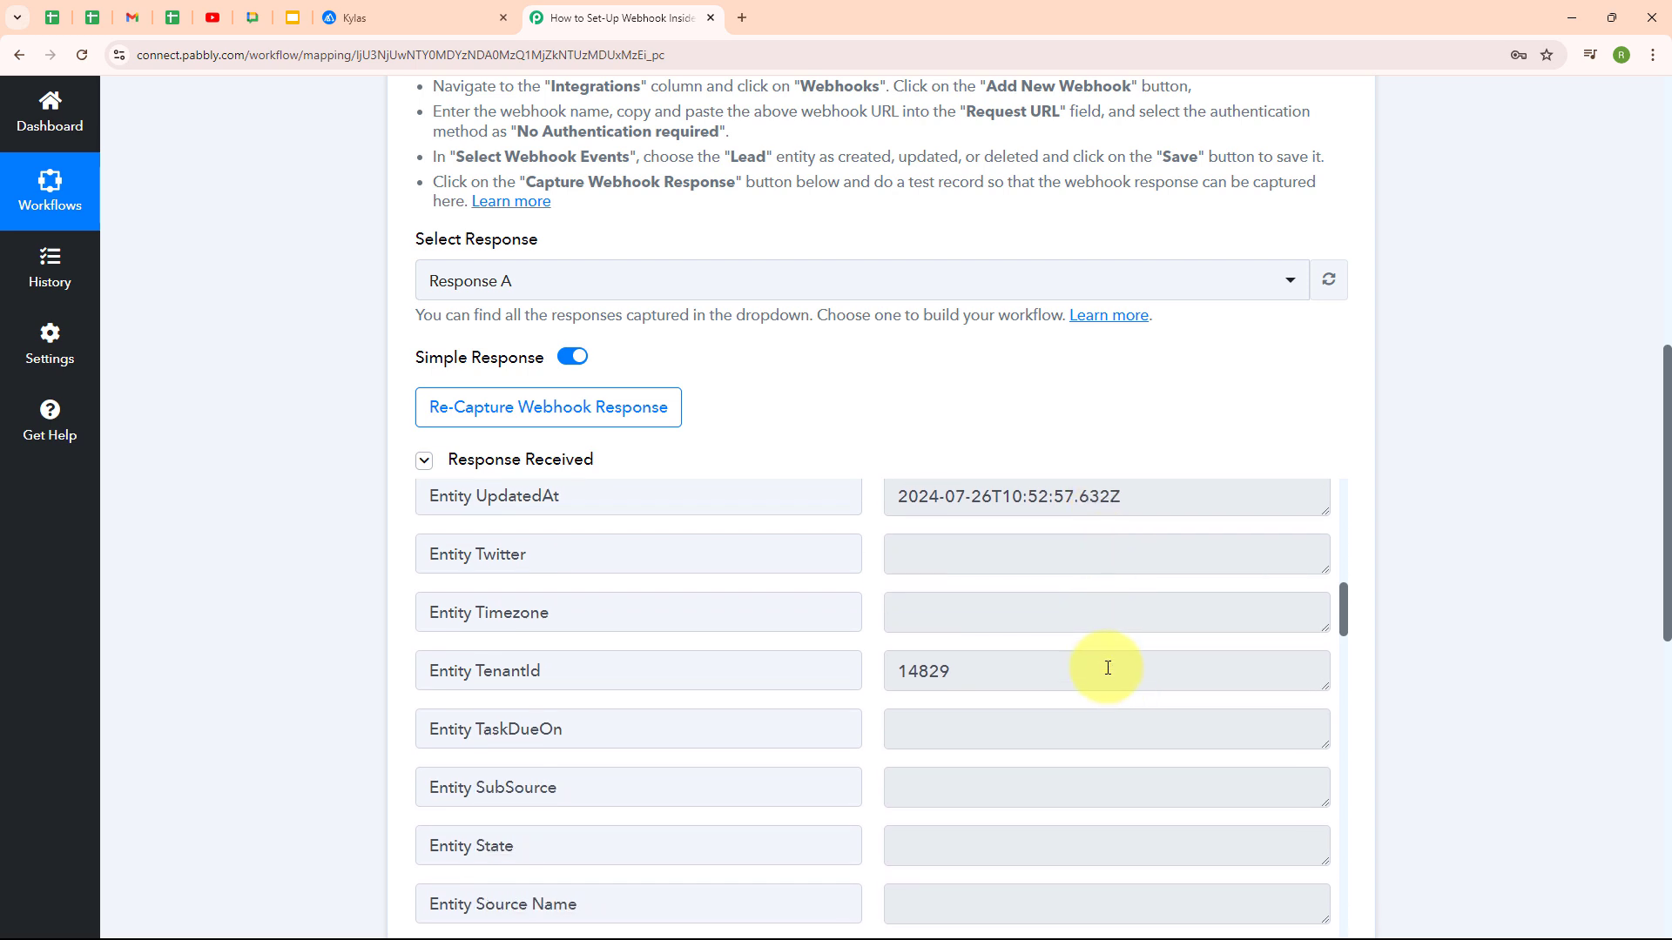
scroll(1107, 668, "down", 15)
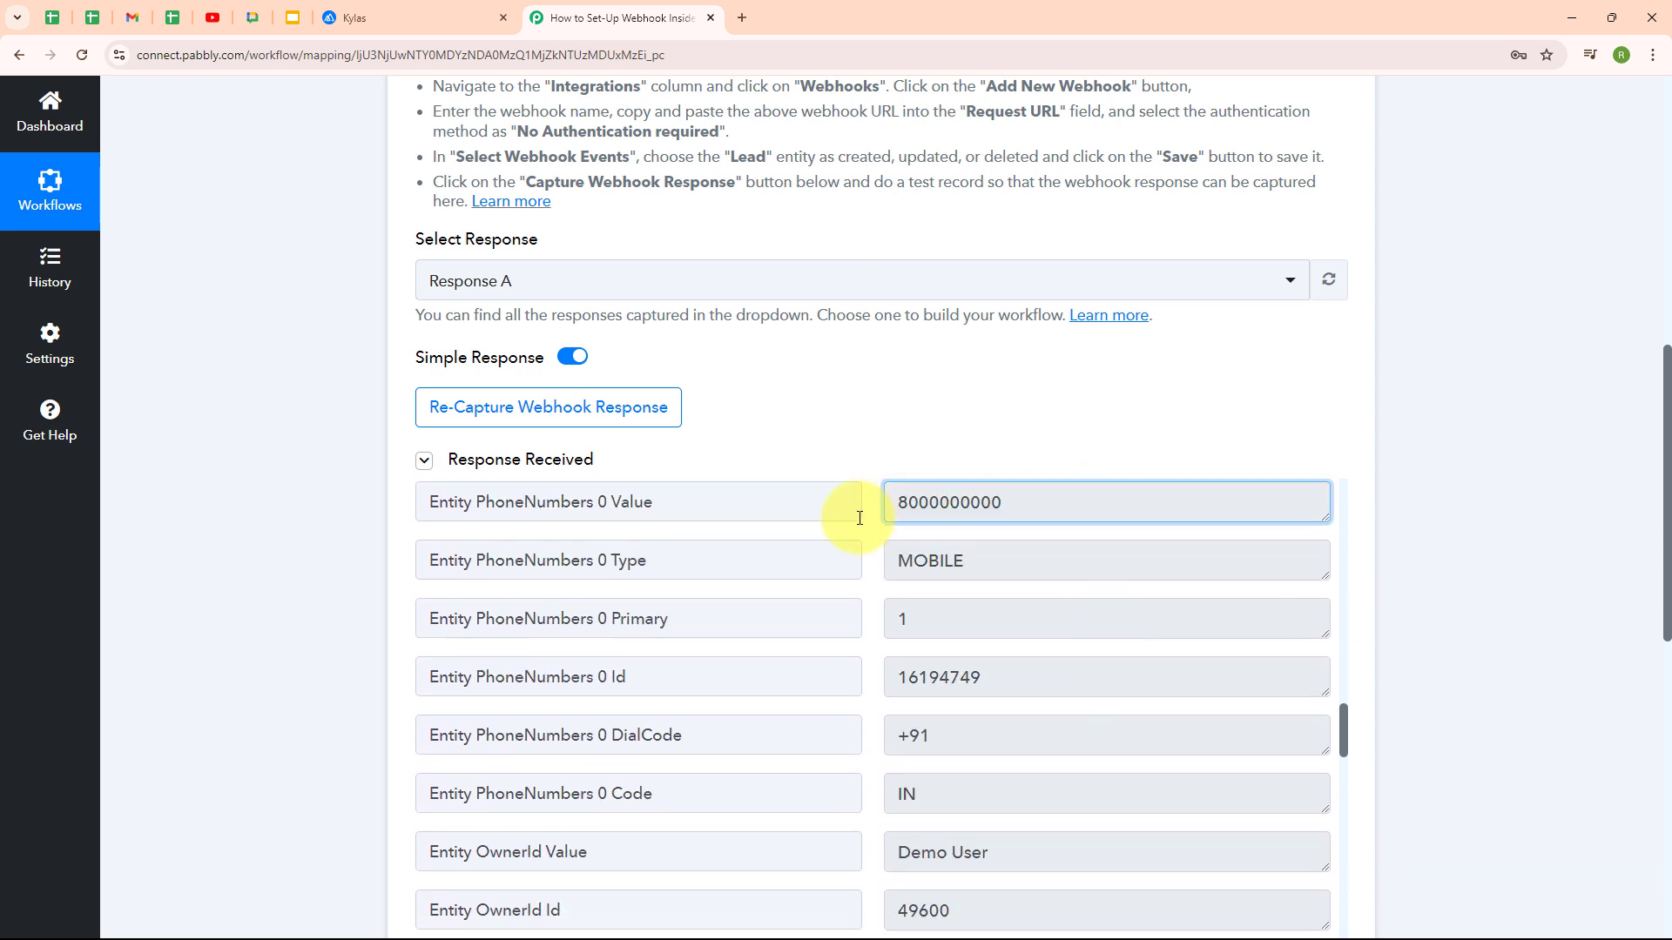
left_click(854, 518)
left_click_drag(1040, 733, 839, 746)
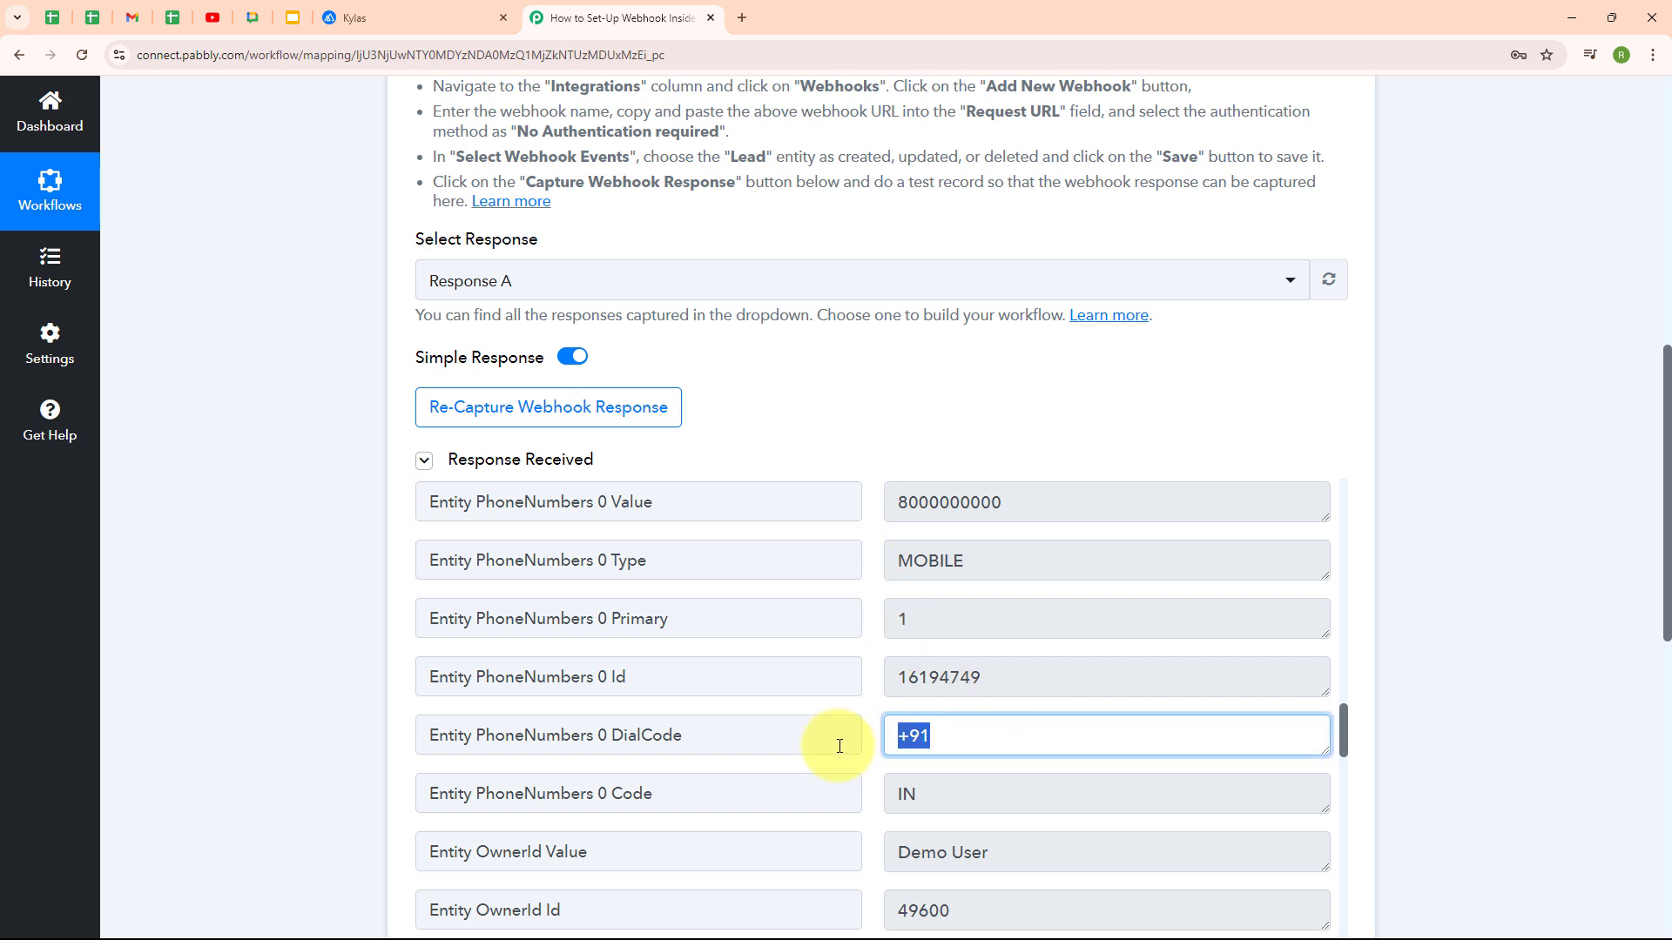
left_click(850, 782)
scroll(955, 768, "down", 10)
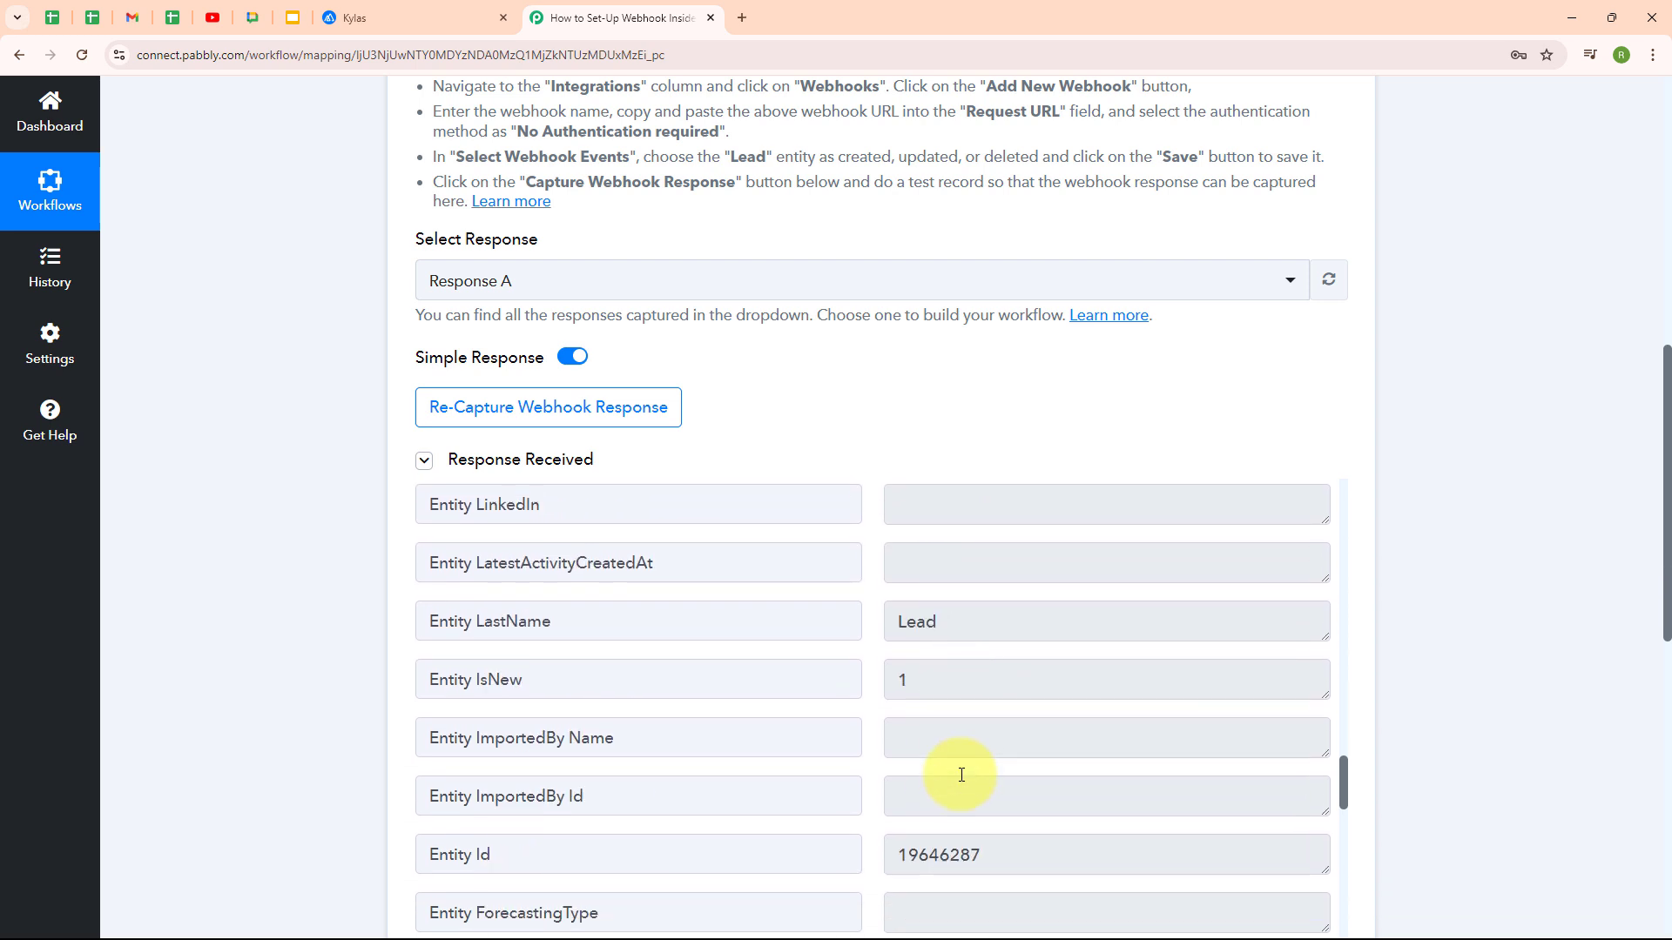
scroll(961, 774, "up", 3)
left_click_drag(955, 621, 878, 653)
scroll(985, 719, "down", 4)
left_click(982, 718)
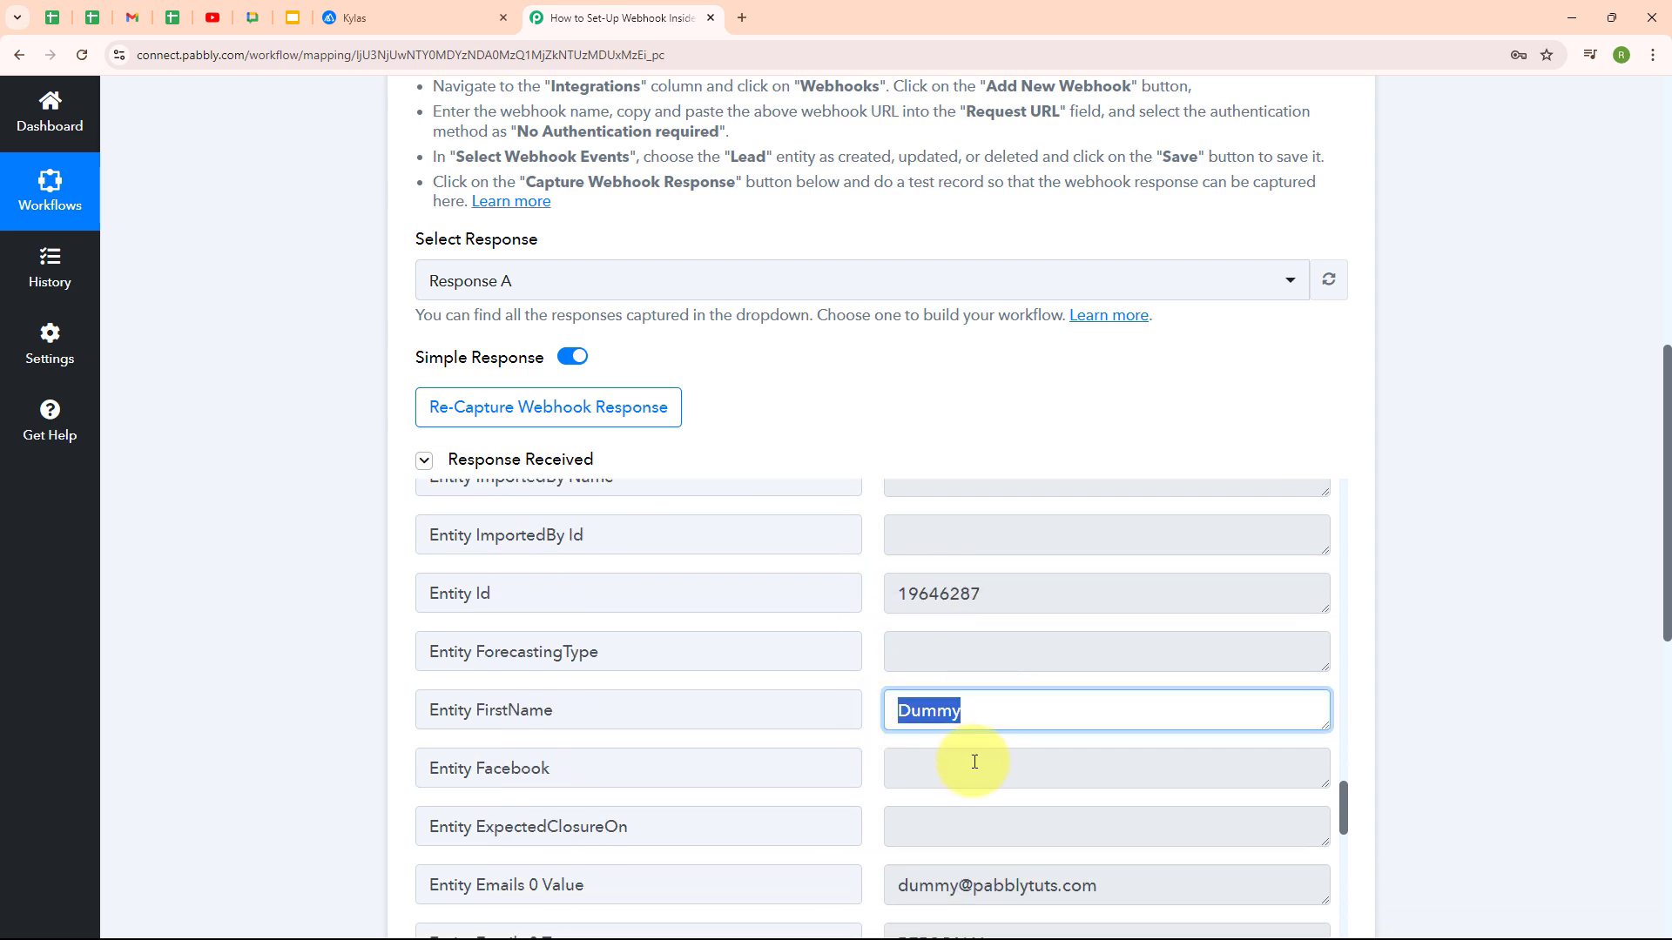
scroll(1027, 766, "down", 2)
scroll(1062, 774, "down", 1)
left_click_drag(1179, 623, 847, 623)
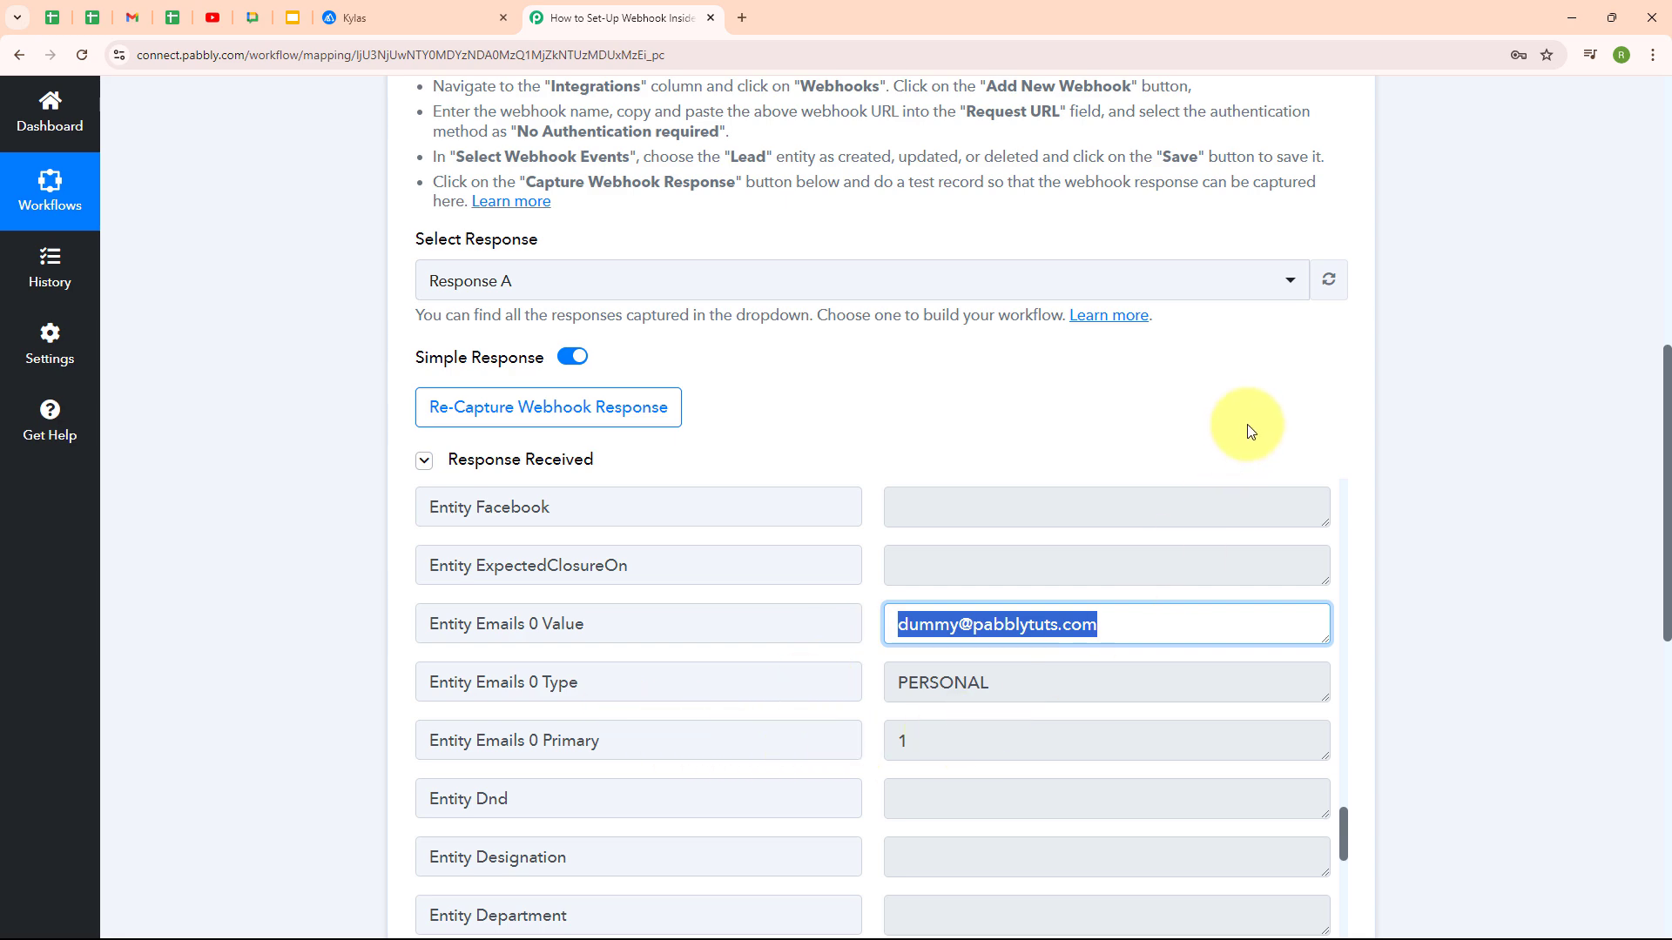
scroll(1330, 425, "up", 10)
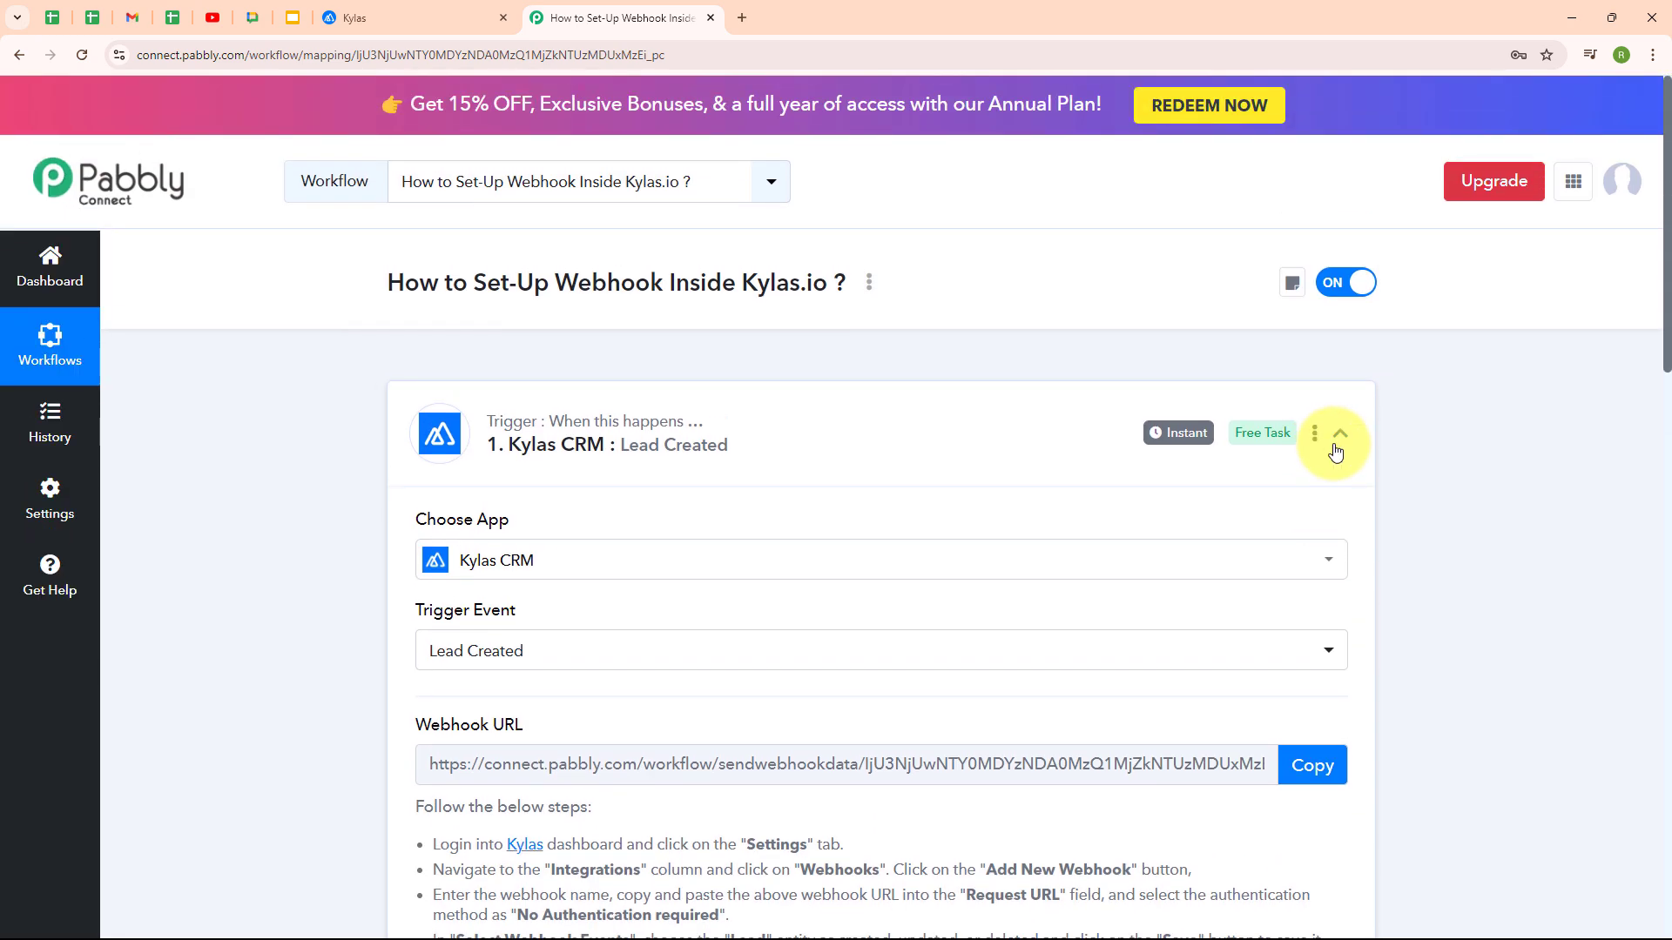
Collapse the 'Kylas CRM : Lead Created' trigger step header
left_click(1338, 451)
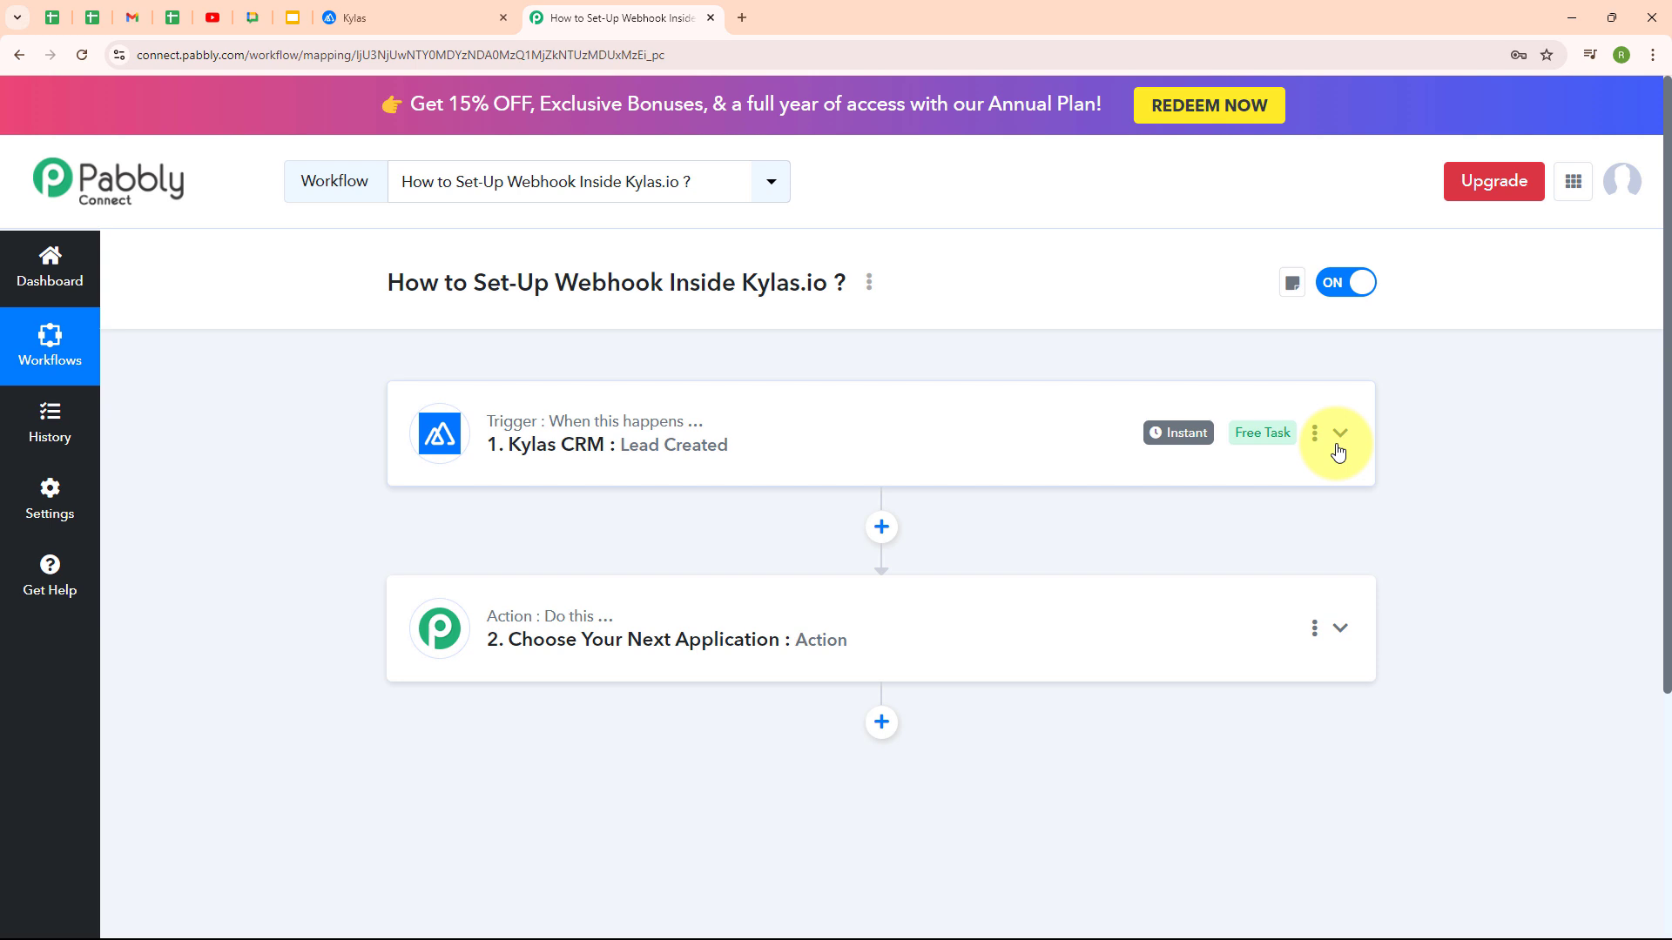